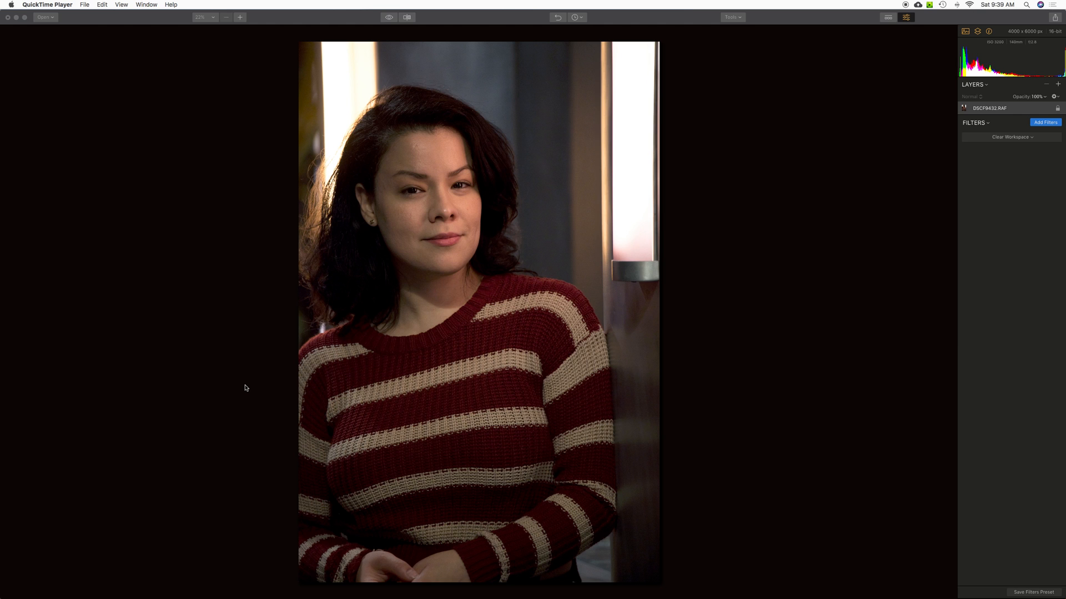
- Compare the facial detail and noise in DSCF9432.RAF and DSCF9432.JPG at 100% zoom
left_click(414, 194)
left_click(414, 193)
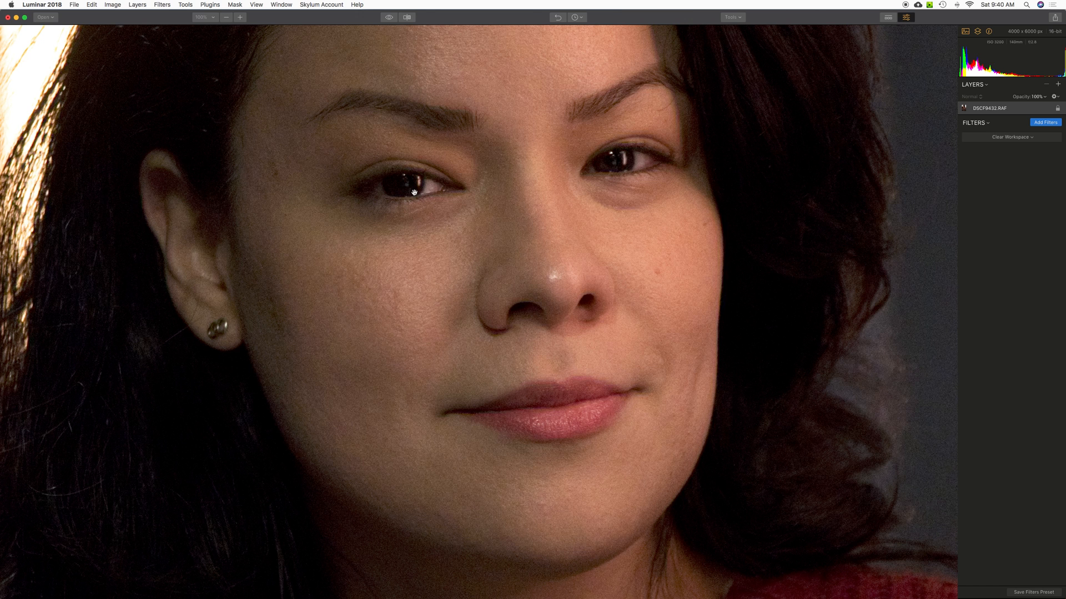
left_click(281, 4)
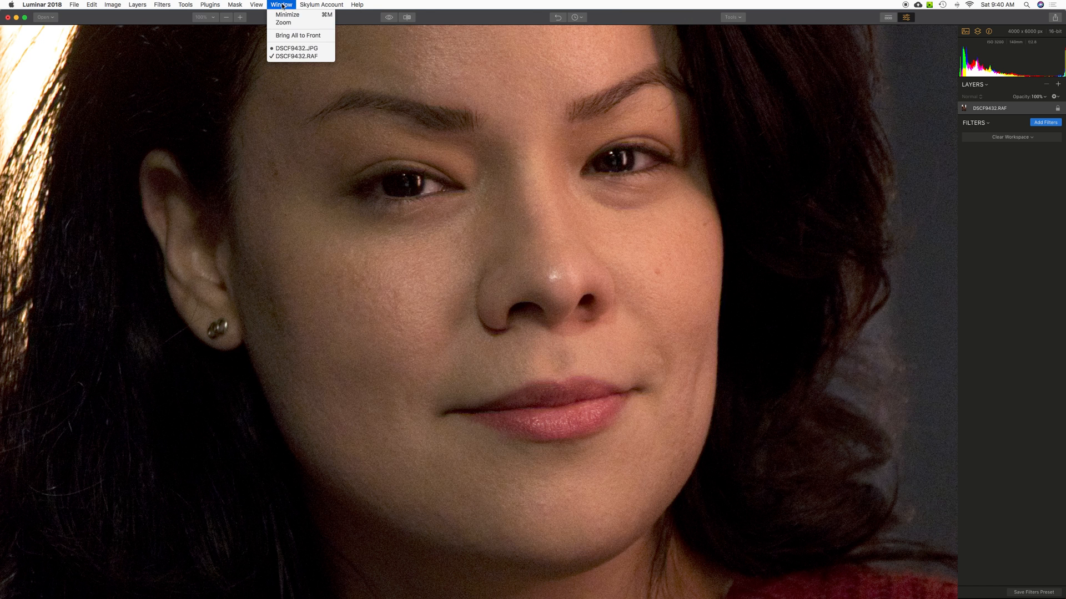
left_click(295, 49)
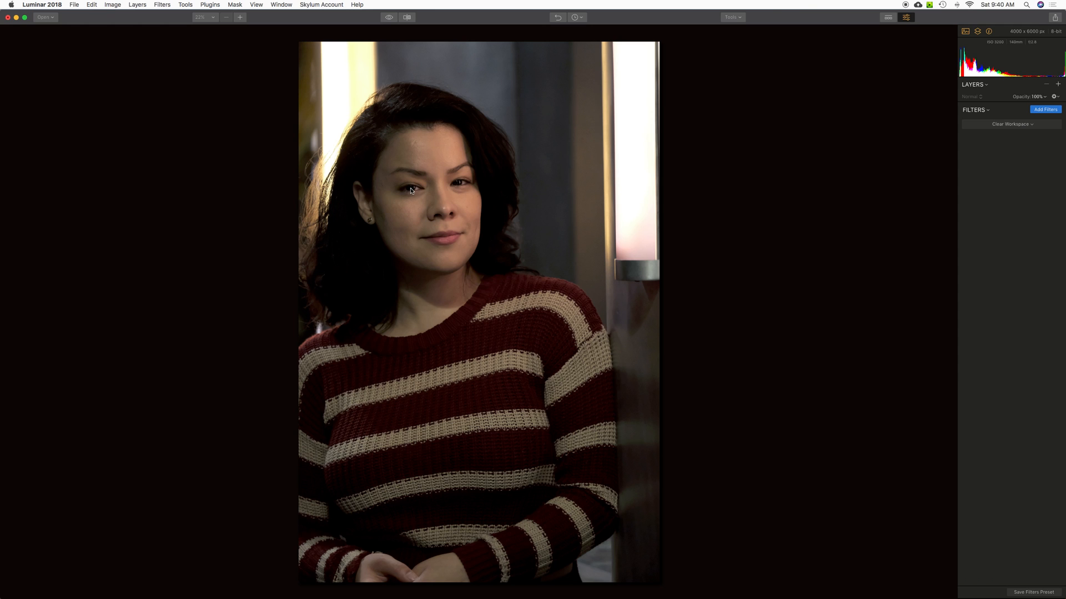
left_click(410, 190)
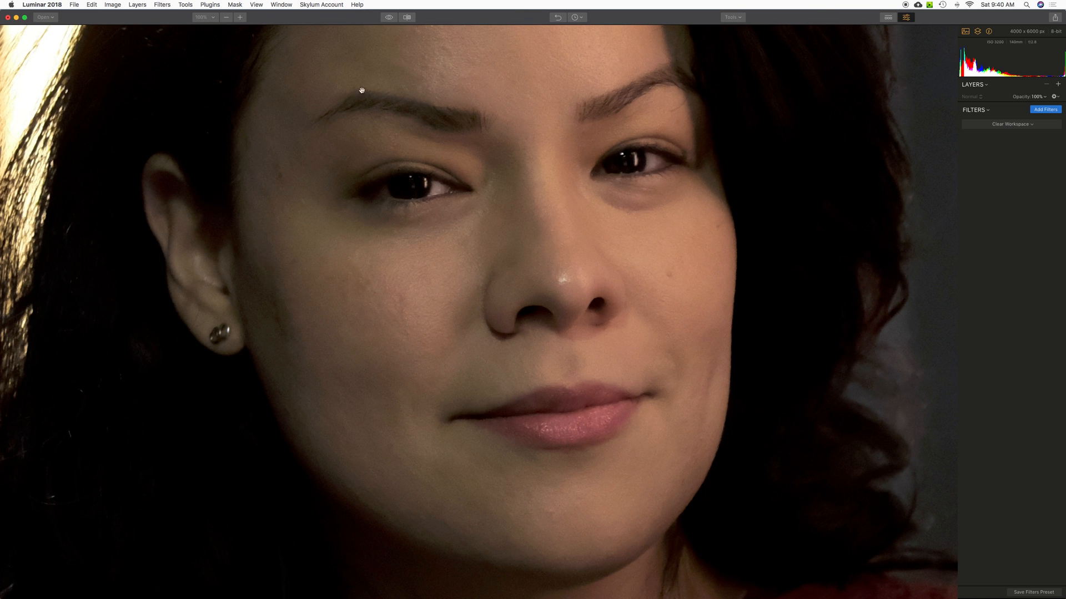
left_click(281, 5)
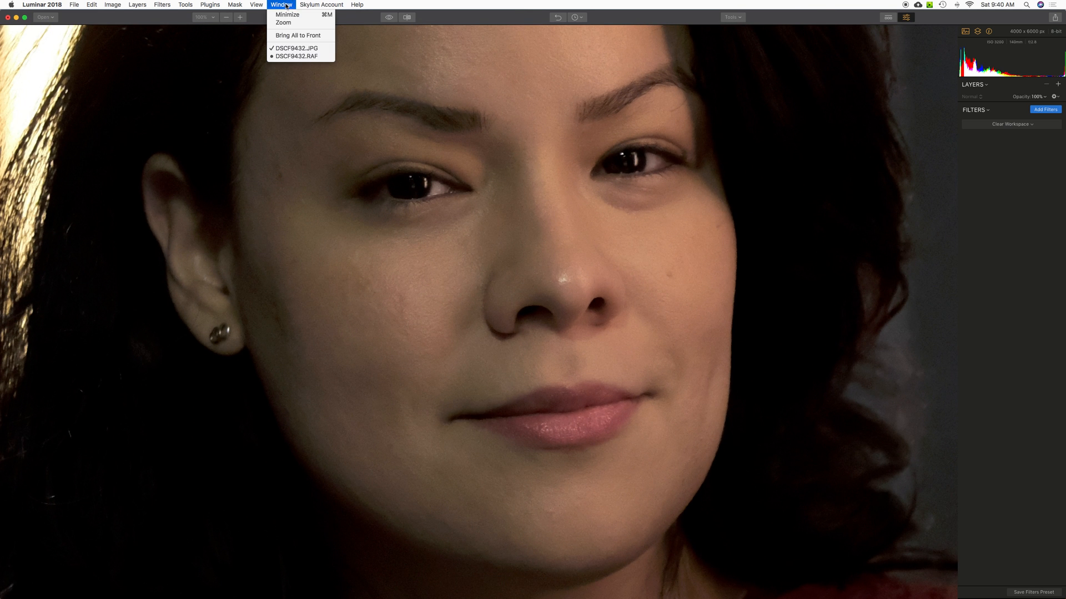
left_click(298, 57)
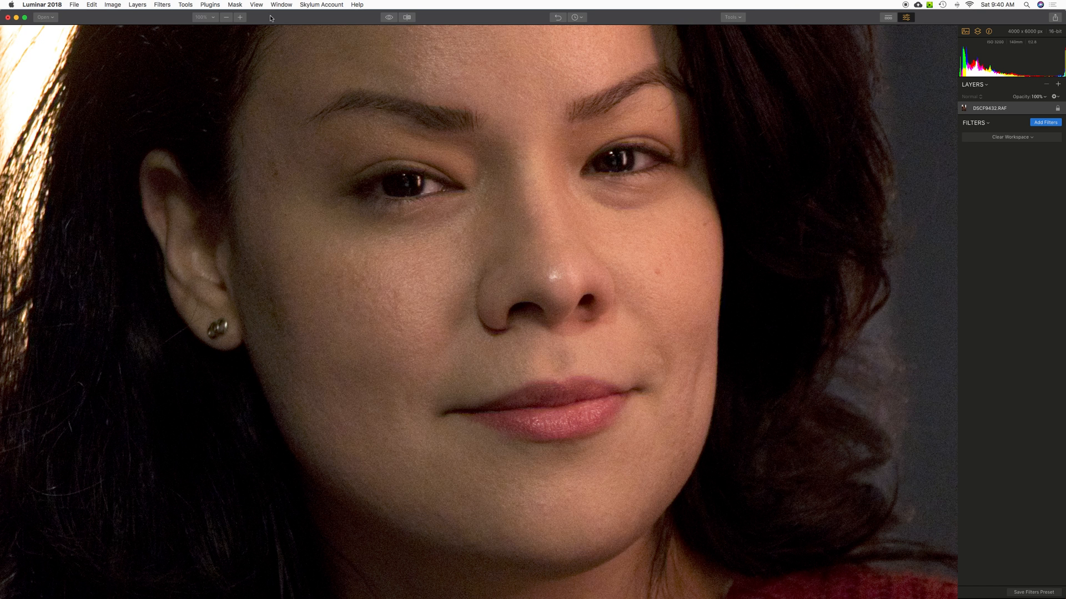
left_click(282, 4)
left_click(295, 48)
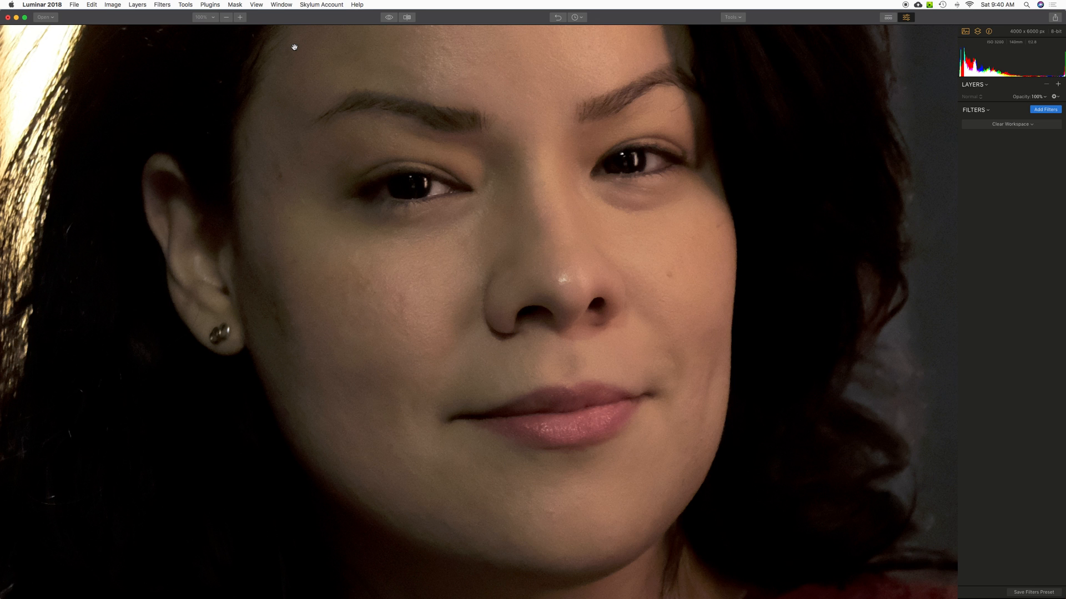
left_click(281, 4)
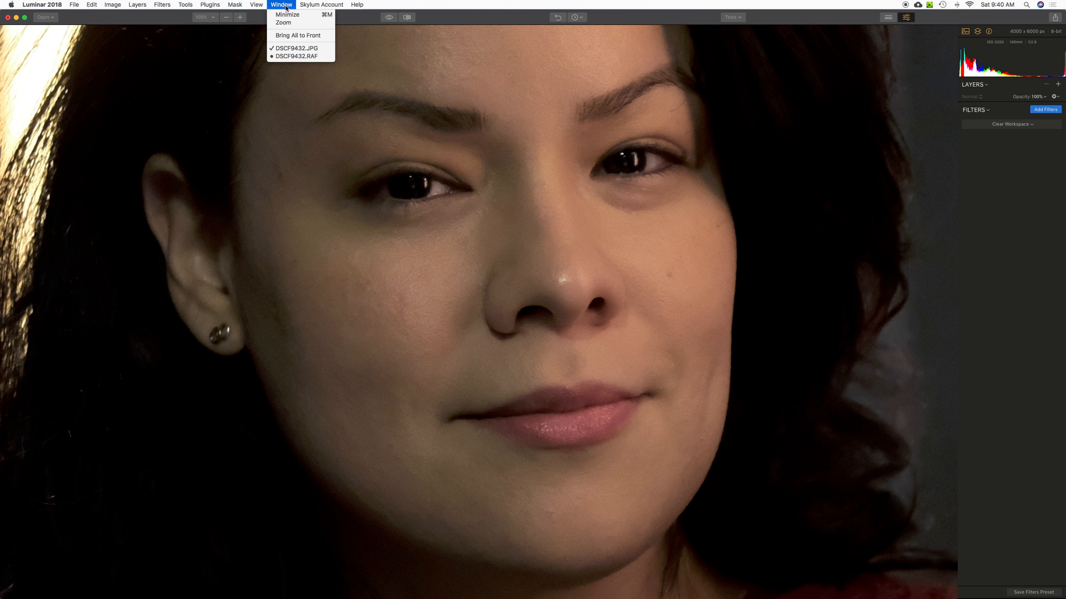
left_click(300, 57)
double_click(290, 121)
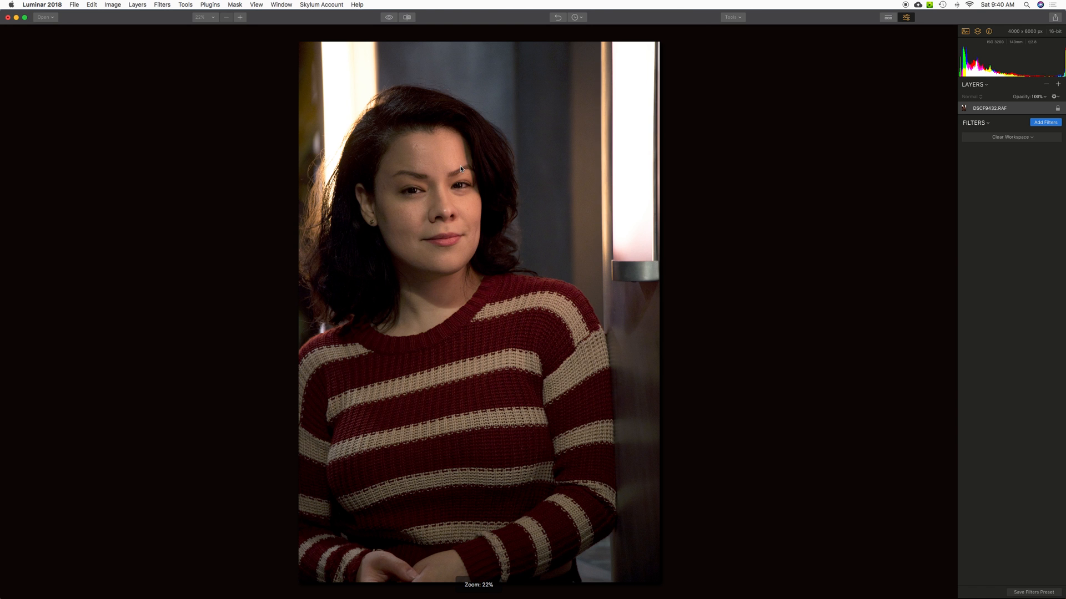
- Try a Denoise filter on the RAF portrait with Luminosity set to 23
double_click(416, 192)
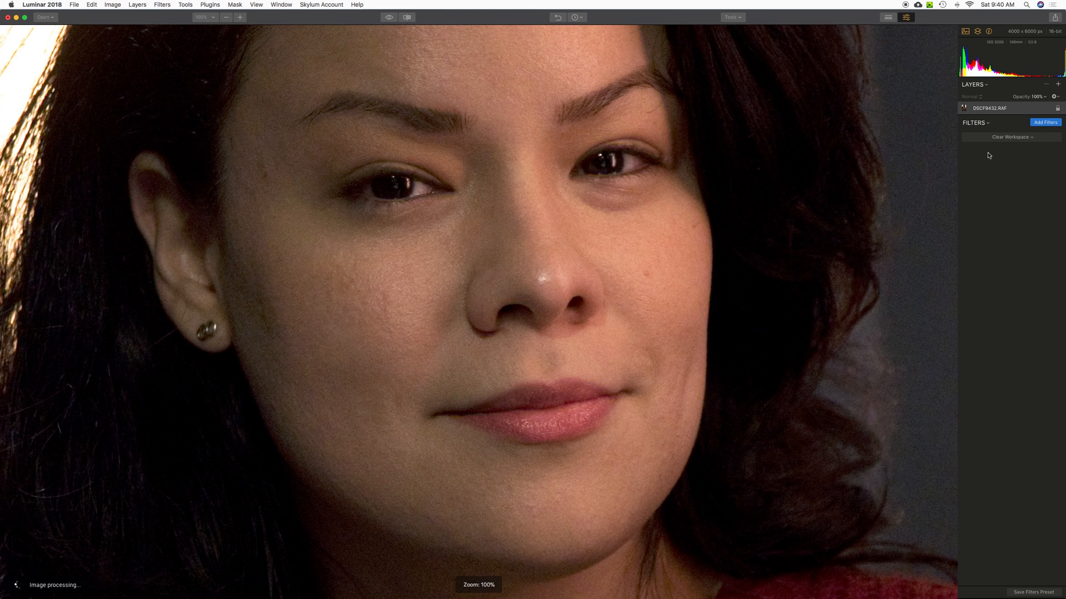
left_click(1039, 123)
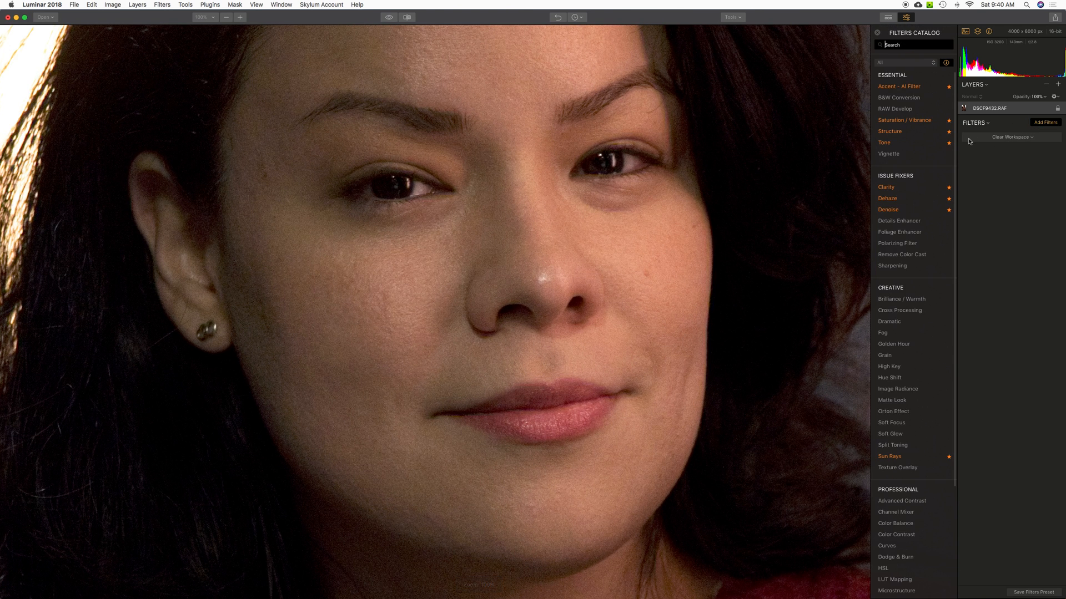
mouse_move(925, 153)
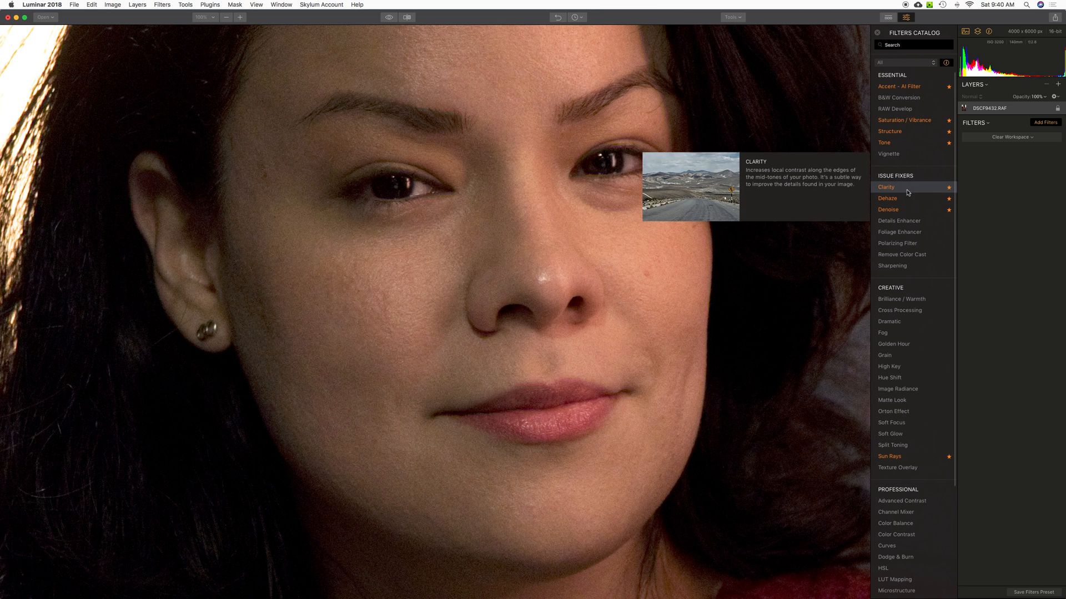
mouse_move(907, 203)
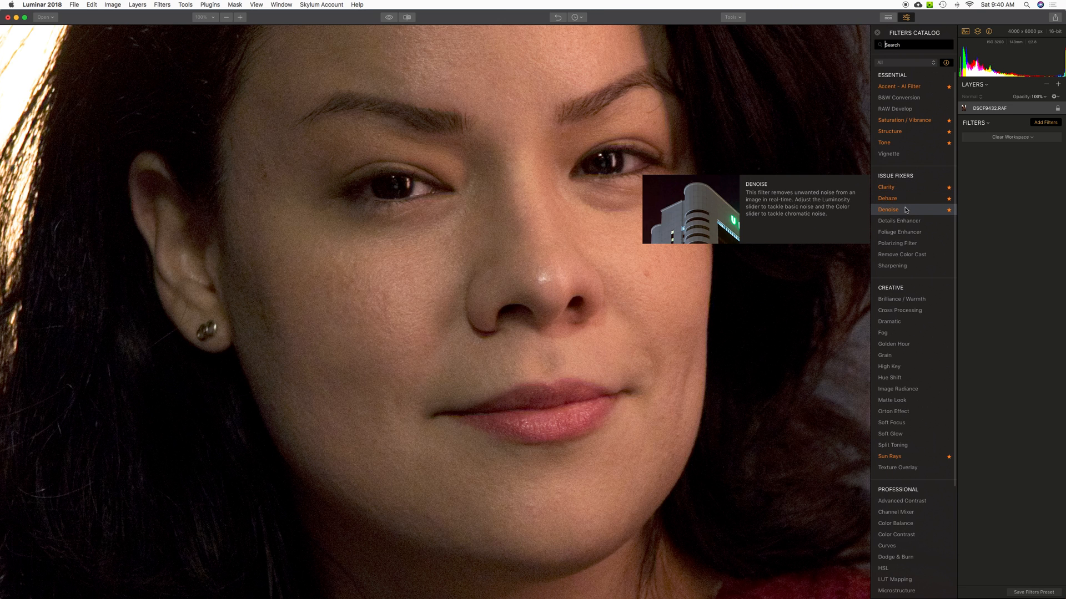
left_click(906, 210)
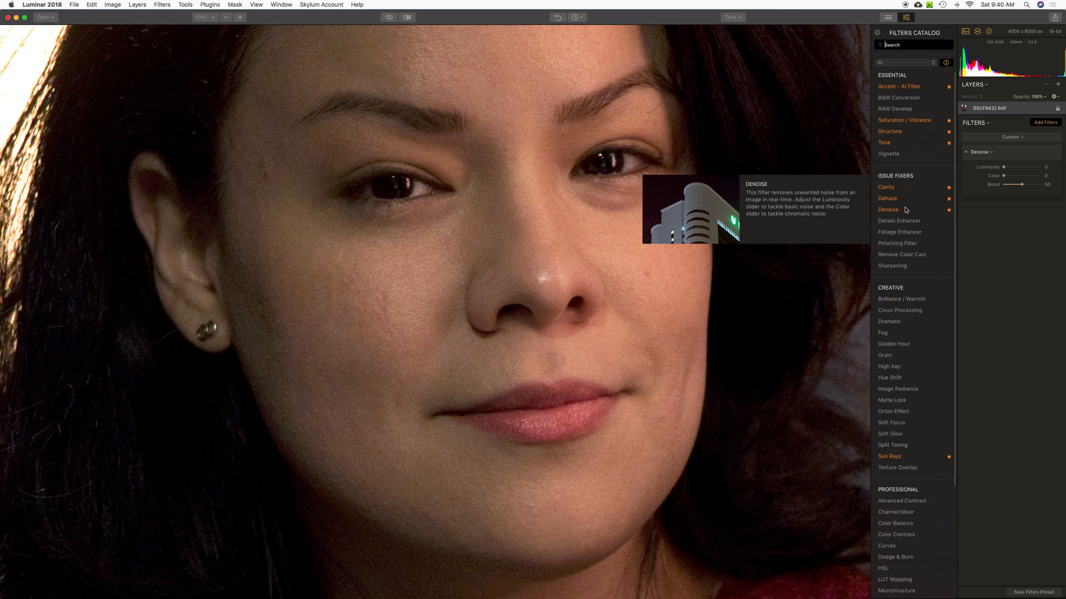
left_click(1022, 168)
left_click_drag(1021, 167, 1011, 169)
- Compare the denoised RAF with DSCF9432.JPG and remove the Denoise filter from the RAF
left_click(280, 5)
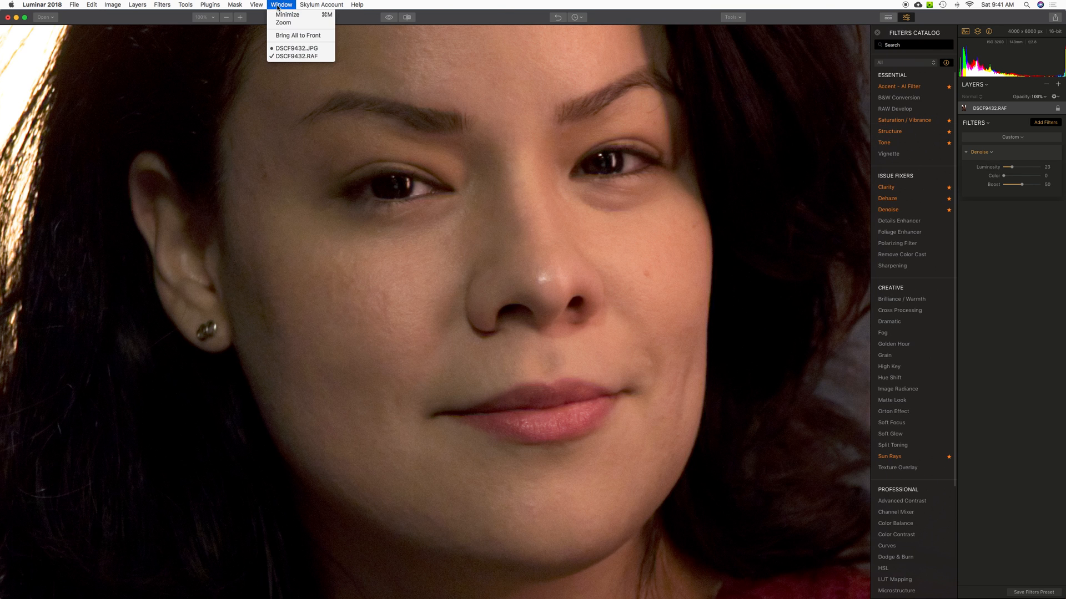
left_click(290, 47)
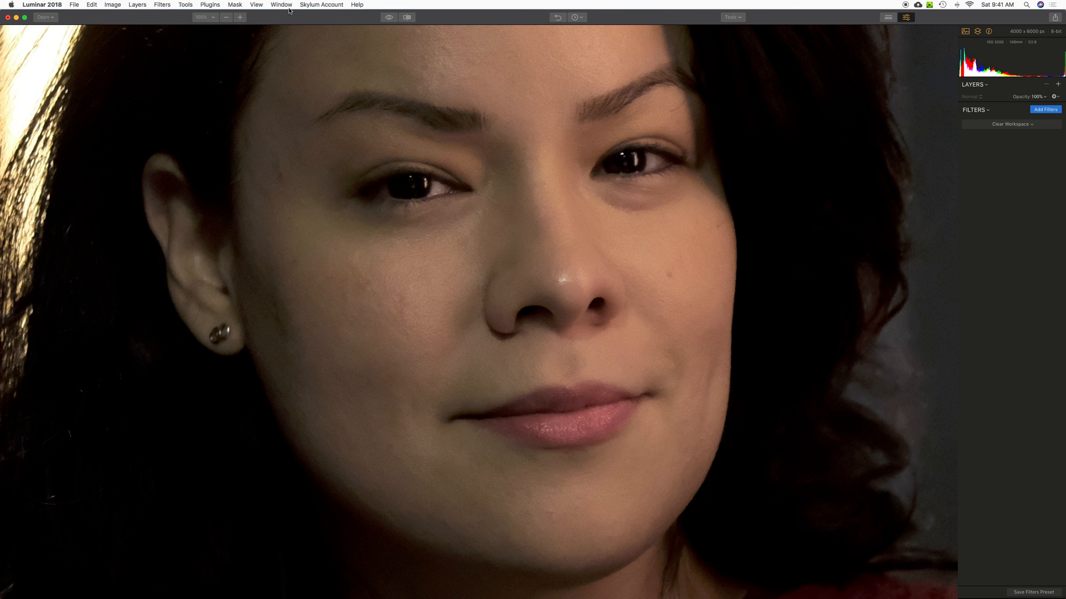
left_click(289, 7)
left_click(298, 56)
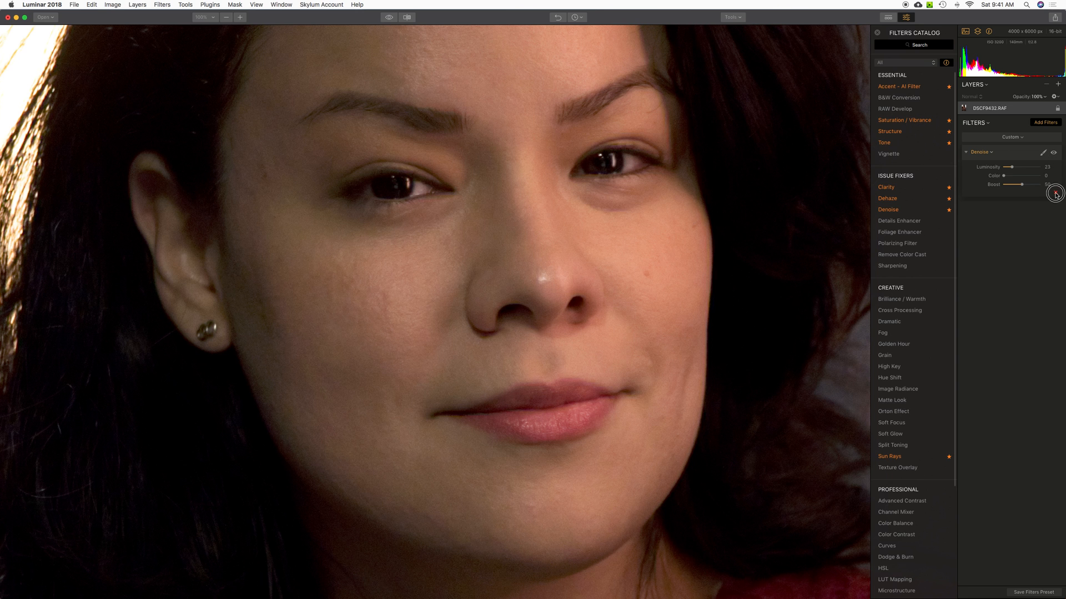
left_click(1055, 194)
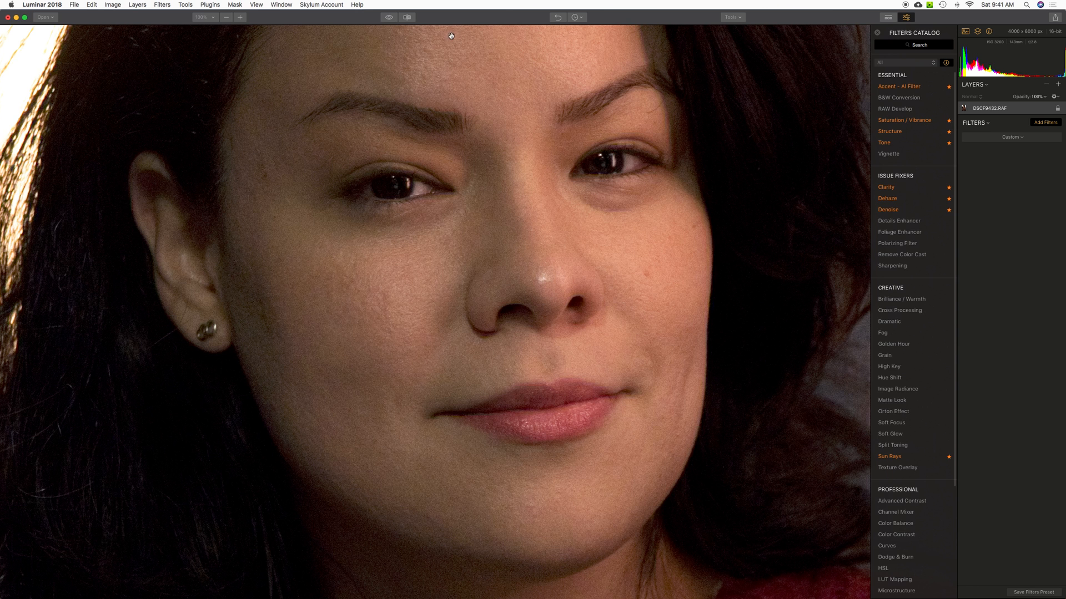
- Add the Dramatic filter to the whole portrait with Amount set to 36 and preview it against the original
double_click(407, 167)
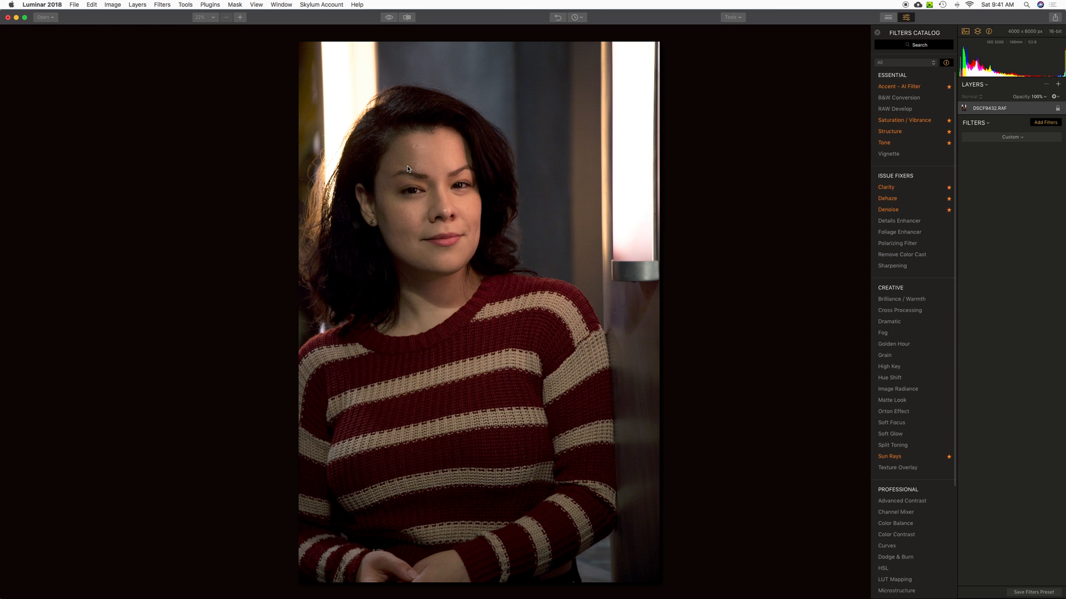
mouse_move(880, 246)
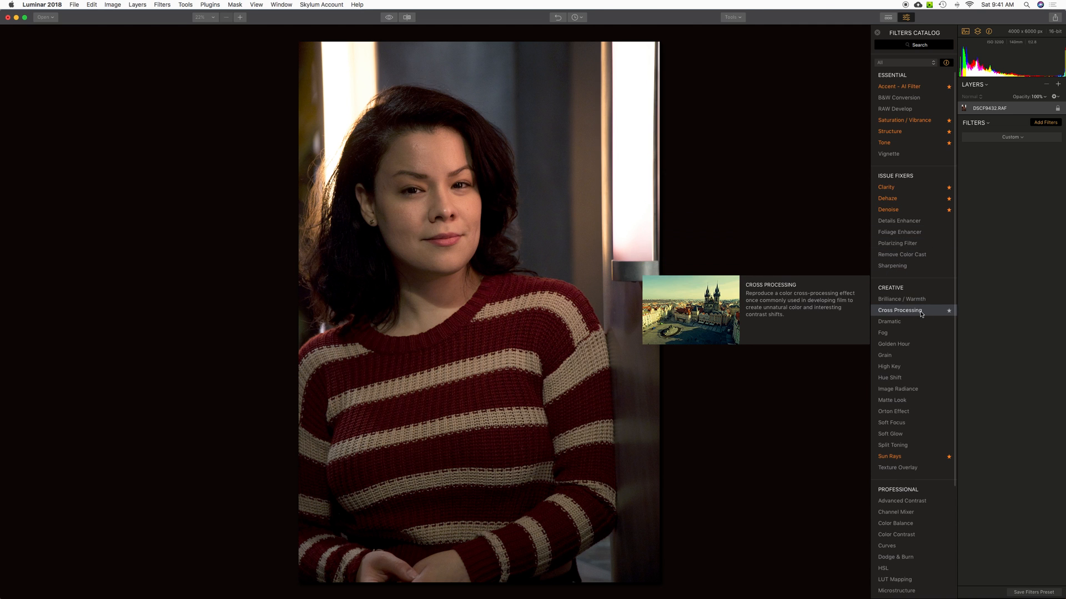
scroll(922, 315, "down", 1)
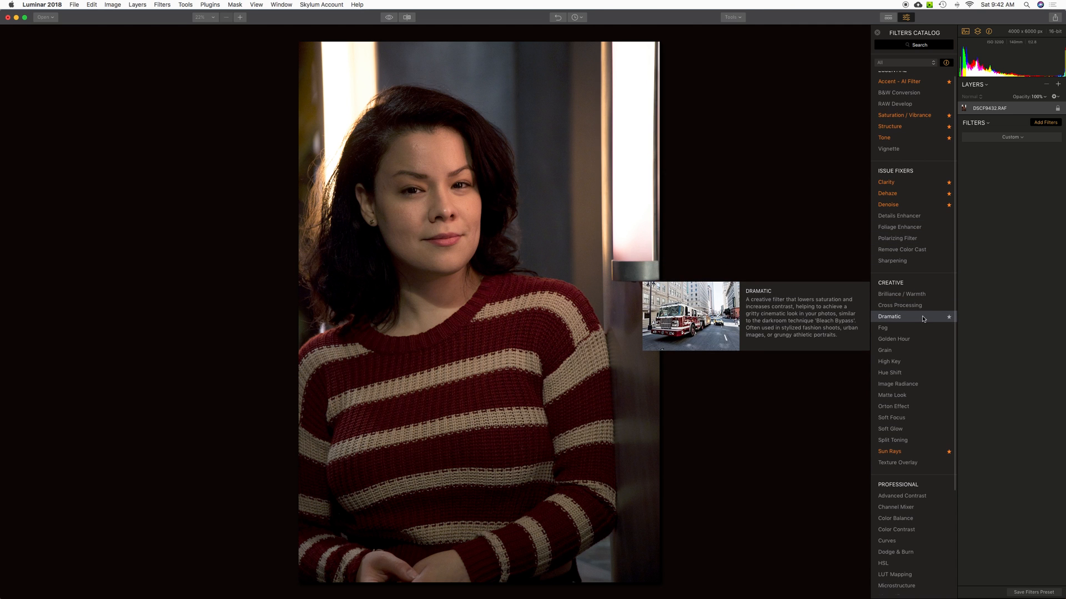
left_click(923, 320)
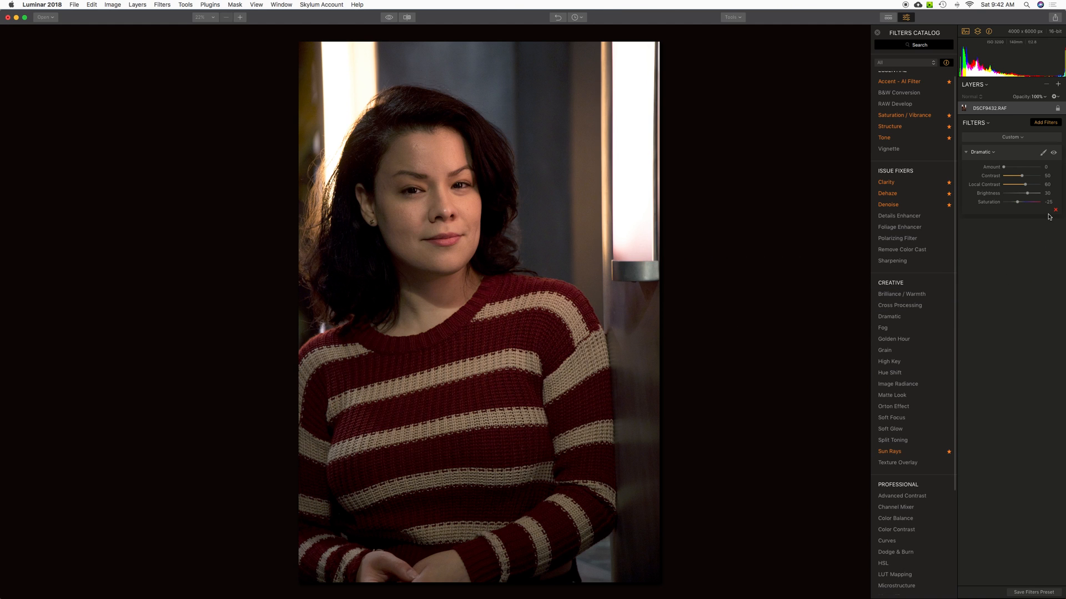
left_click(1016, 168)
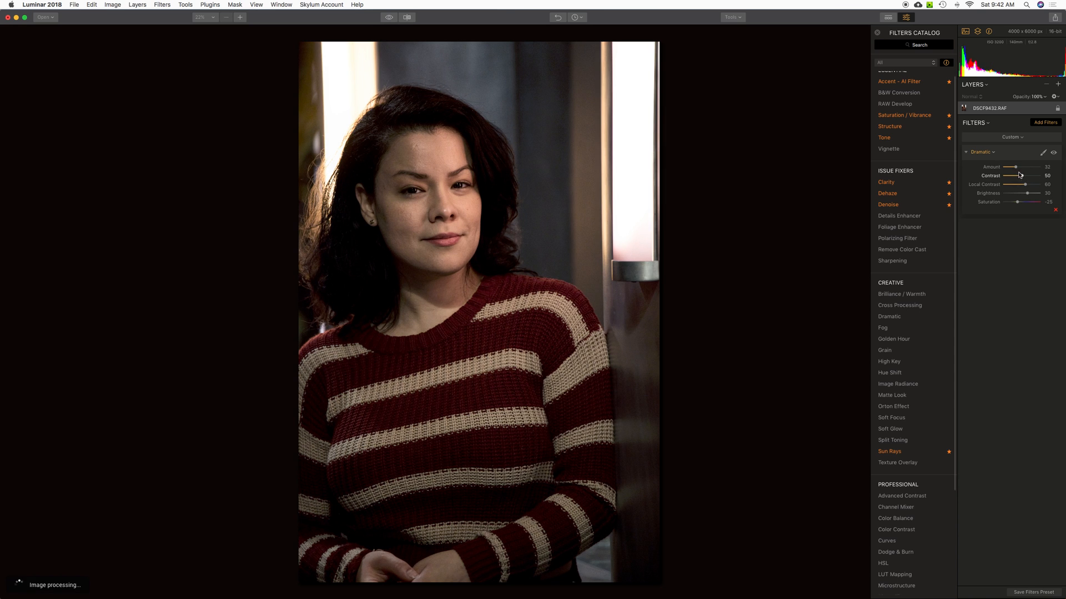
left_click(1019, 167)
left_click(1017, 168)
left_click(390, 18)
- Create a brush mask on the Dramatic filter and erase the effect from the woman's face and neck
mouse_move(1042, 159)
left_click(1043, 153)
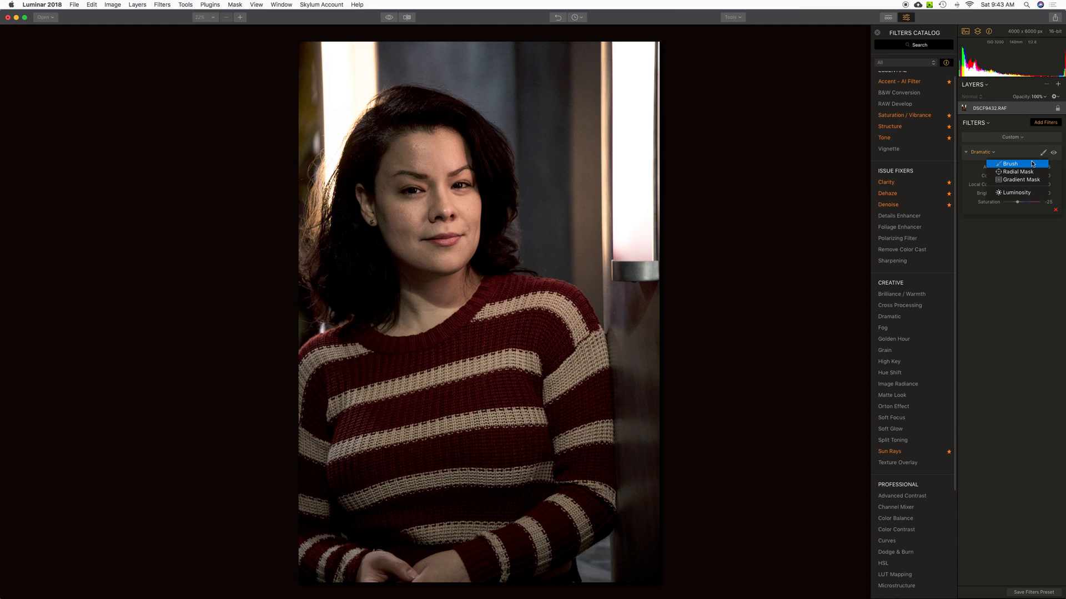
left_click(1032, 164)
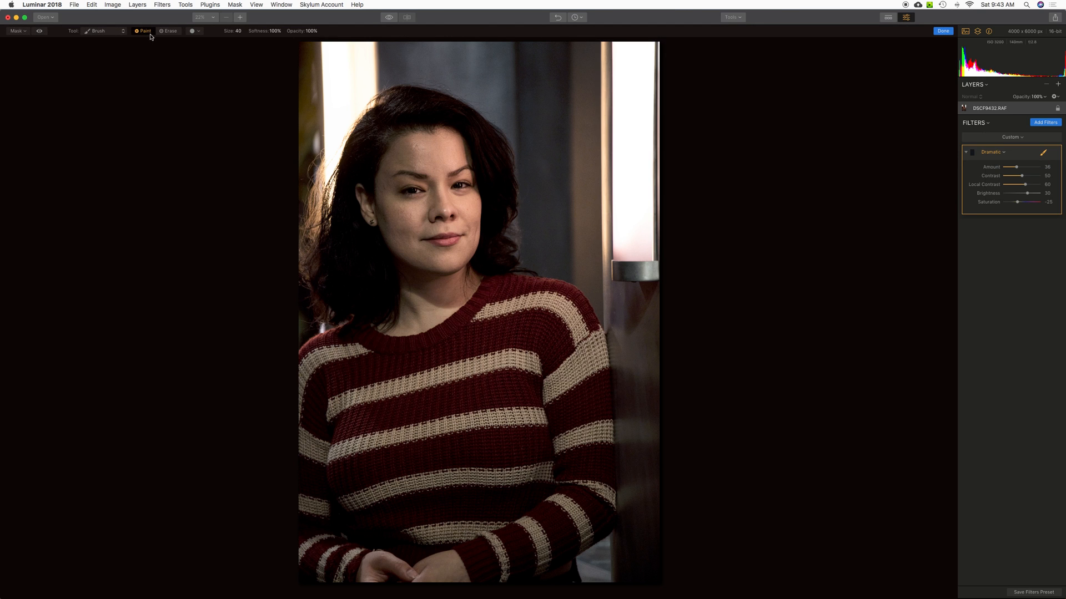
left_click(167, 31)
mouse_move(428, 262)
left_mouse_down()
mouse_move(392, 233)
mouse_move(404, 247)
mouse_move(403, 201)
mouse_move(421, 219)
mouse_move(461, 218)
mouse_move(408, 330)
mouse_move(455, 263)
mouse_move(451, 222)
mouse_move(464, 185)
mouse_move(445, 145)
mouse_move(413, 147)
mouse_move(388, 166)
mouse_move(369, 218)
mouse_move(430, 239)
mouse_move(421, 253)
mouse_move(449, 228)
mouse_move(464, 186)
left_mouse_up()
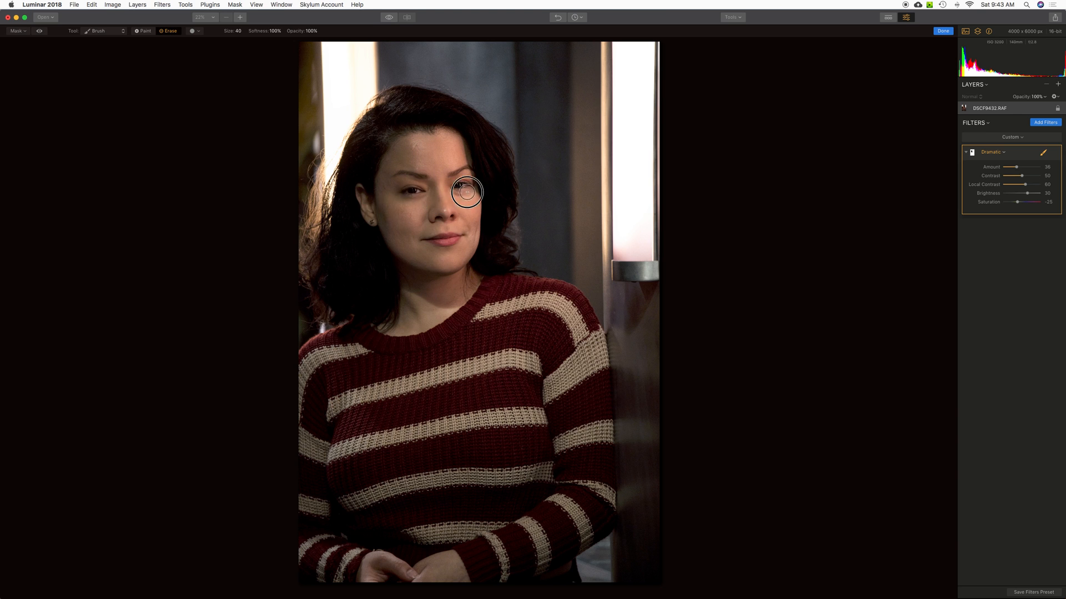
- Show the Dramatic mask overlay, erase leftover patches on the forehead, chin and neck, and compare the masked result with the original
left_click(41, 32)
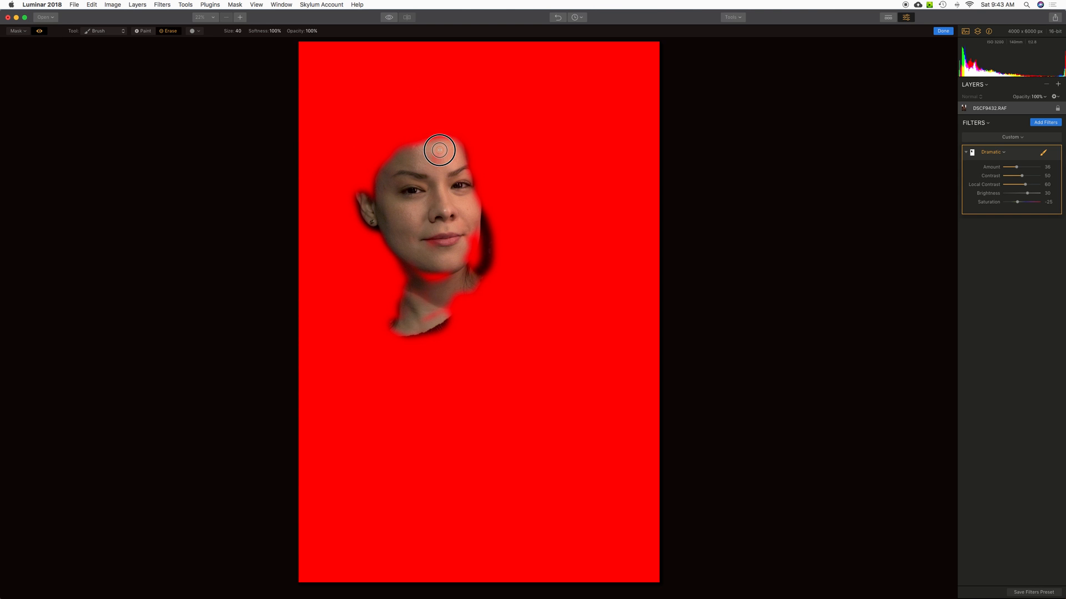
left_click_drag(395, 157, 445, 163)
mouse_move(440, 244)
left_mouse_down()
mouse_move(433, 252)
mouse_move(470, 247)
mouse_move(433, 281)
mouse_move(416, 281)
mouse_move(463, 283)
mouse_move(438, 311)
mouse_move(428, 281)
left_mouse_up()
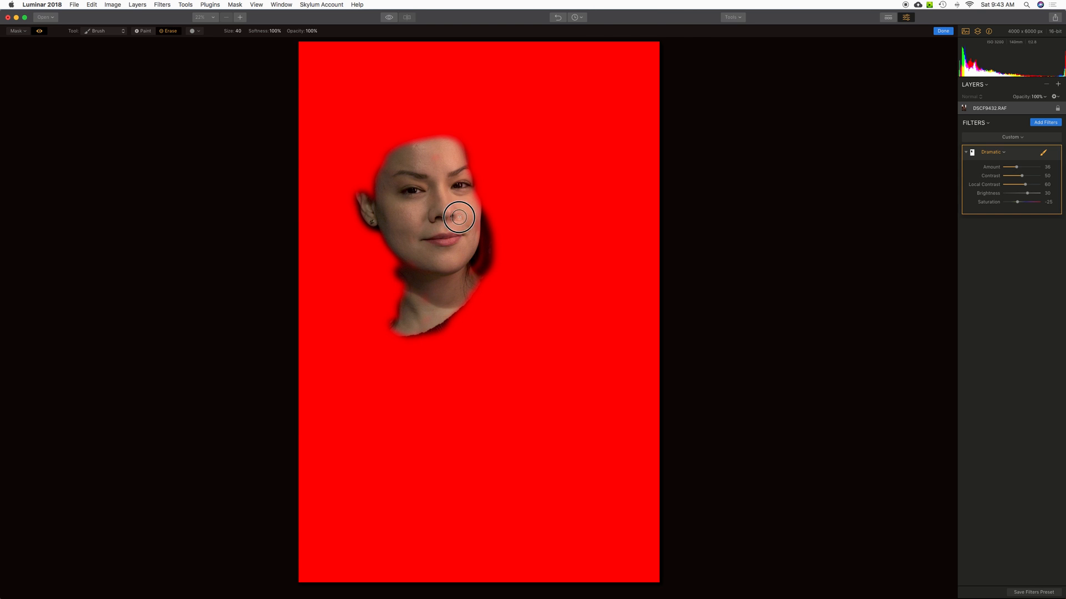
mouse_move(469, 167)
left_mouse_down()
mouse_move(469, 191)
mouse_move(453, 145)
mouse_move(456, 156)
mouse_move(429, 136)
left_mouse_up()
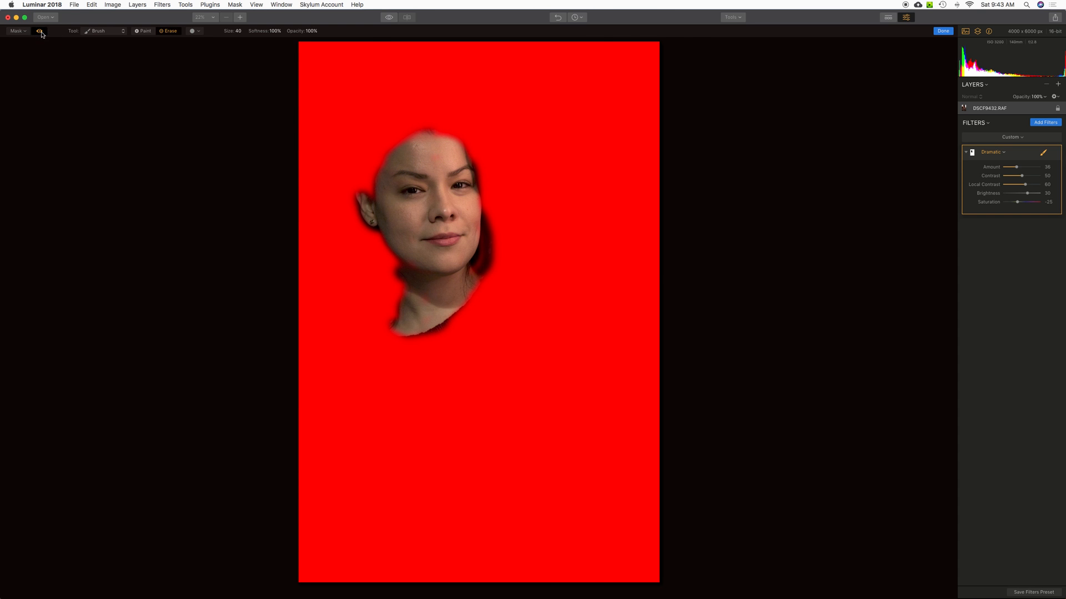
left_click(39, 31)
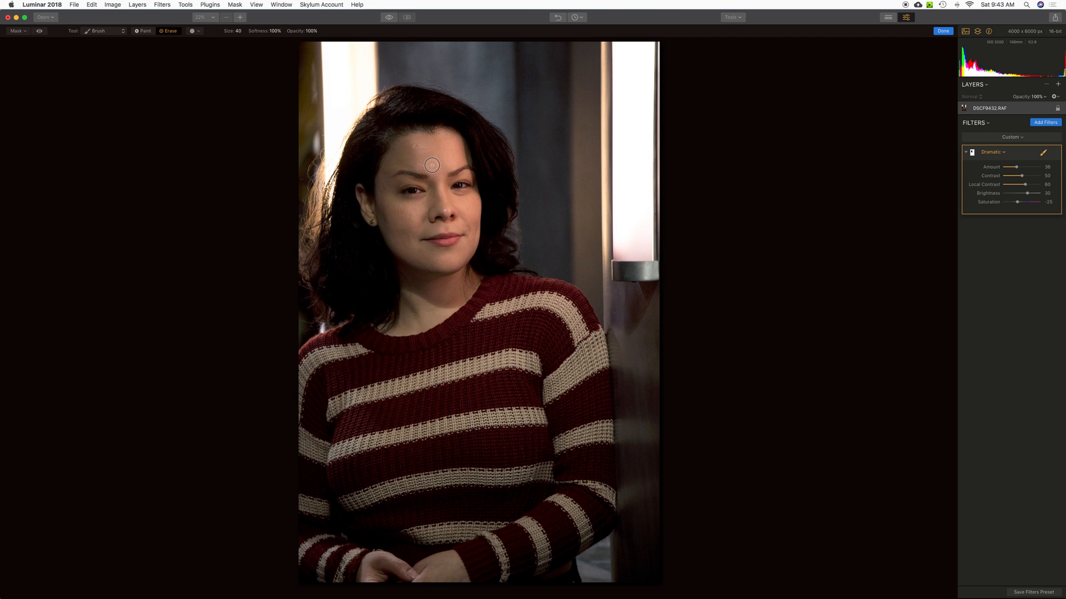
left_click(391, 22)
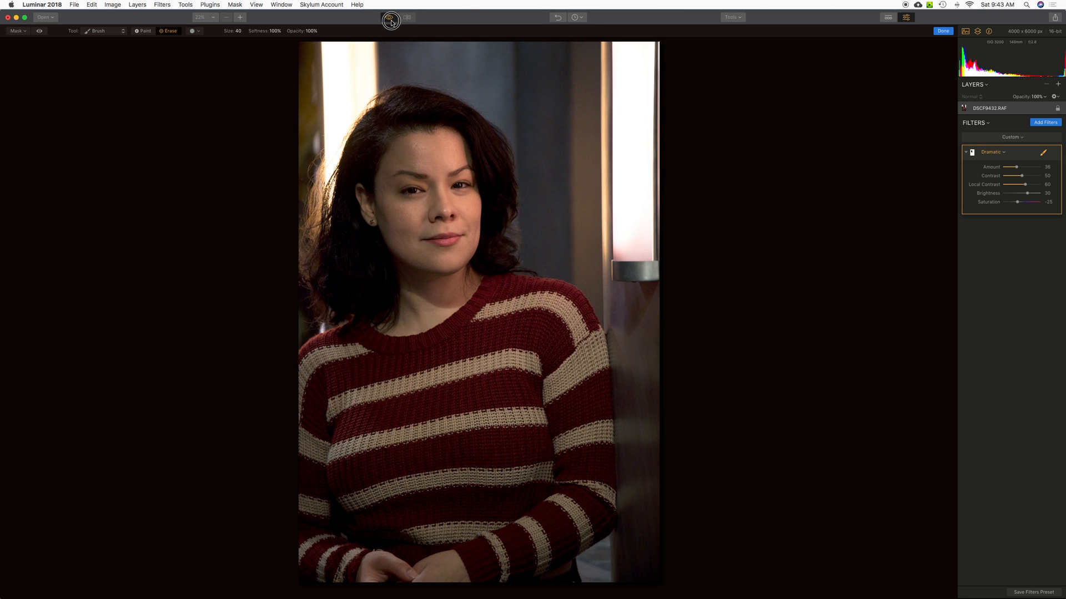
left_click(391, 22)
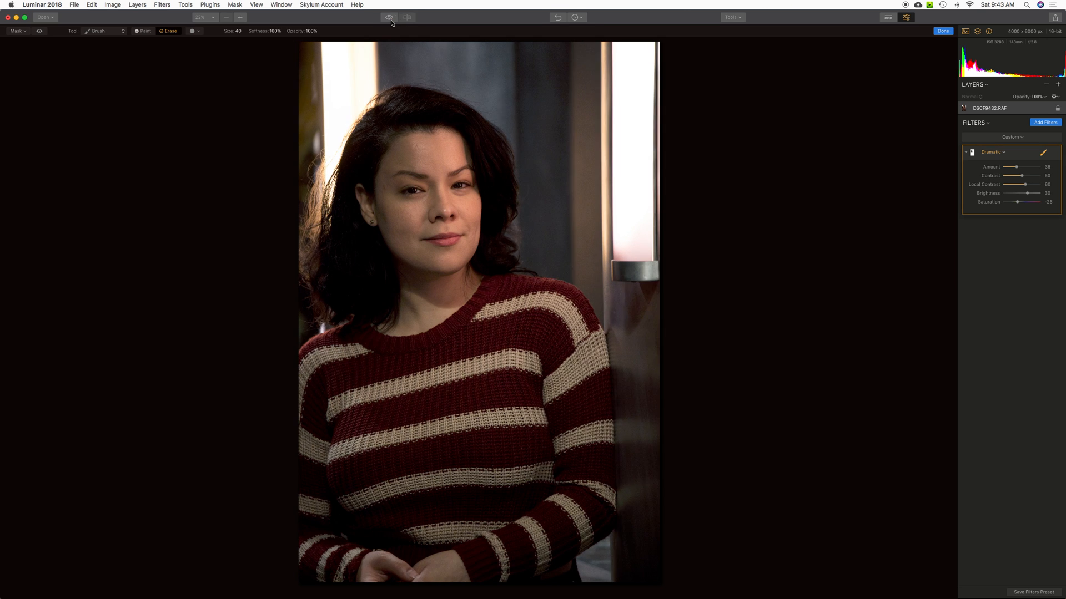
left_click(391, 22)
- Add the Structure filter to DSCF9432.RAF with Amount set to -55
left_click(1040, 123)
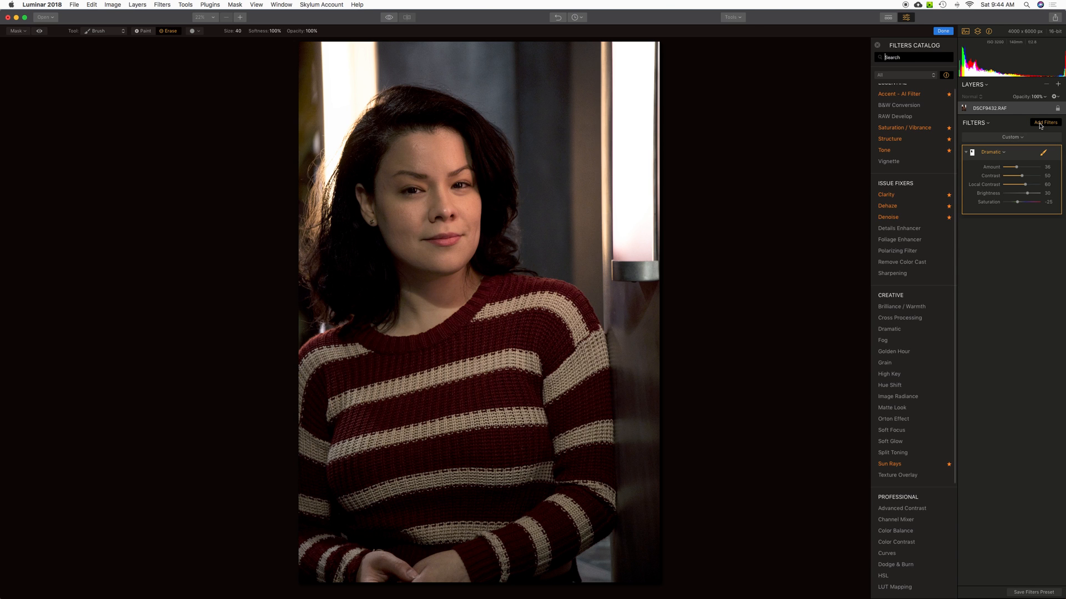
left_click(928, 143)
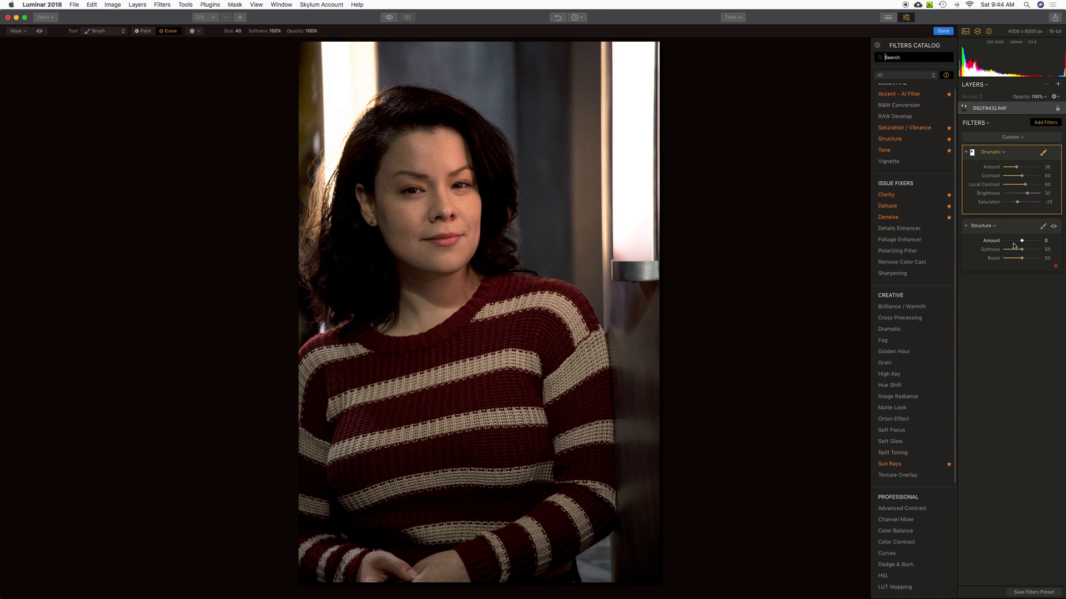
left_click(1011, 242)
- Create a brush mask on the Structure filter and paint the softening onto the woman's facial skin
left_click(1043, 227)
left_click(1042, 228)
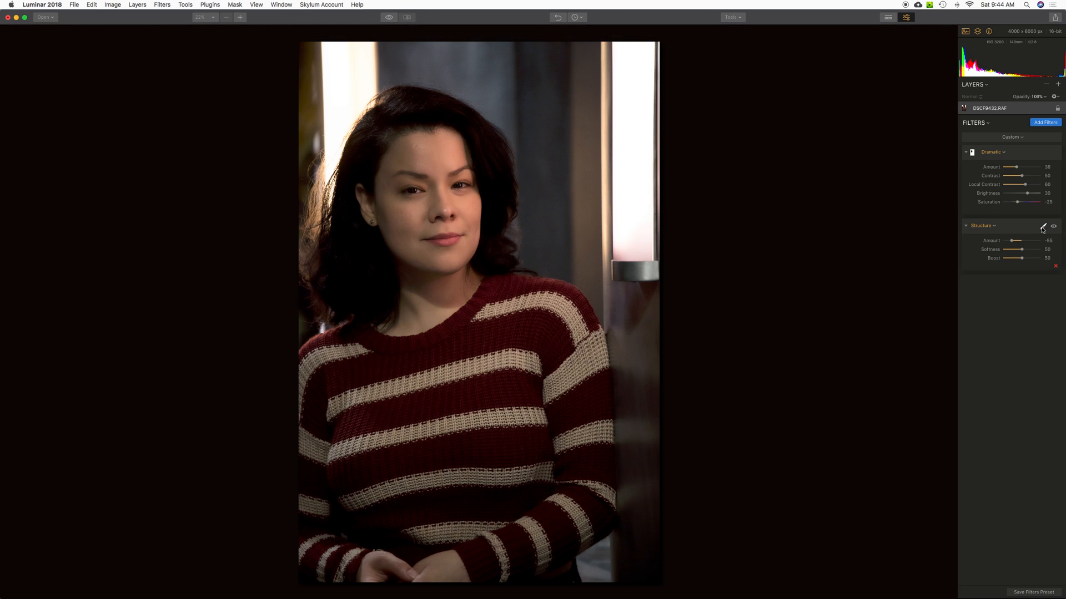
left_click(1043, 228)
left_click(1024, 240)
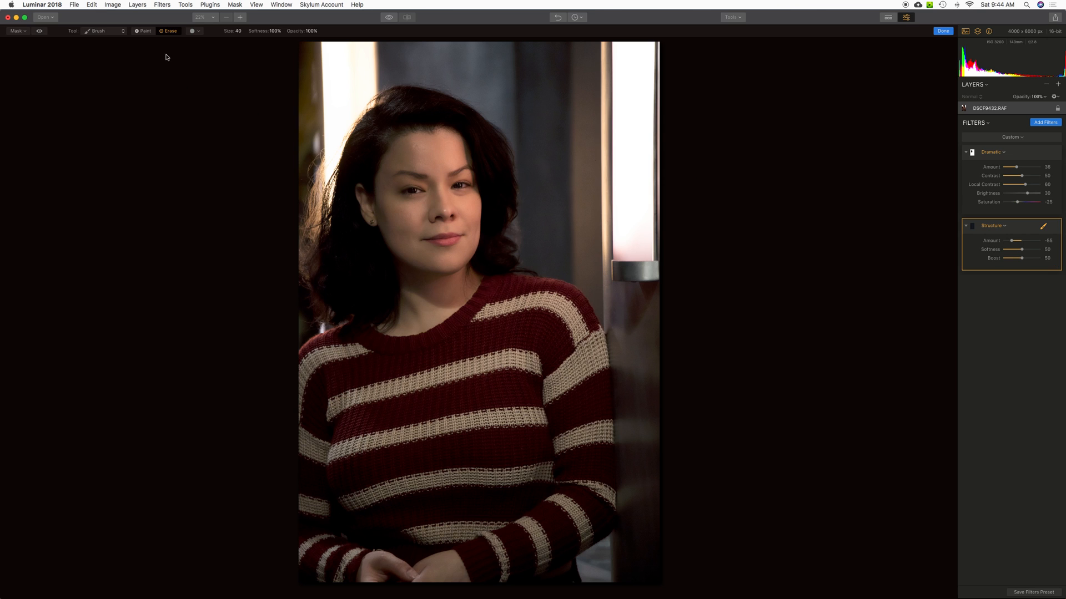
left_click(147, 32)
left_click(942, 31)
- Check the face at 100% and set the Structure filter to Amount -65, Softness 12 and Boost 70
left_click(421, 201)
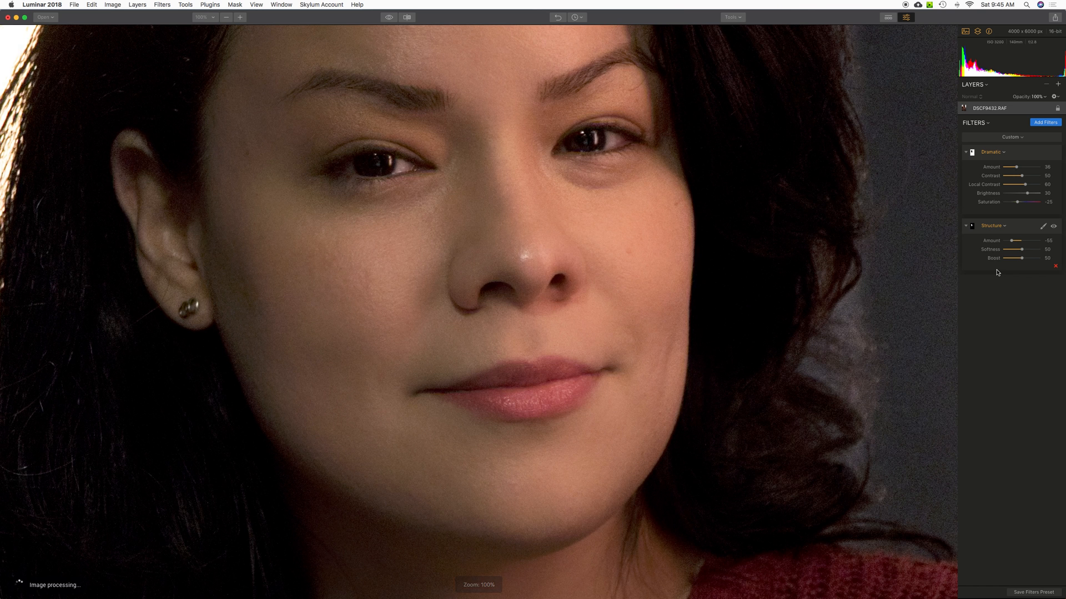
left_click_drag(1011, 241, 1010, 243)
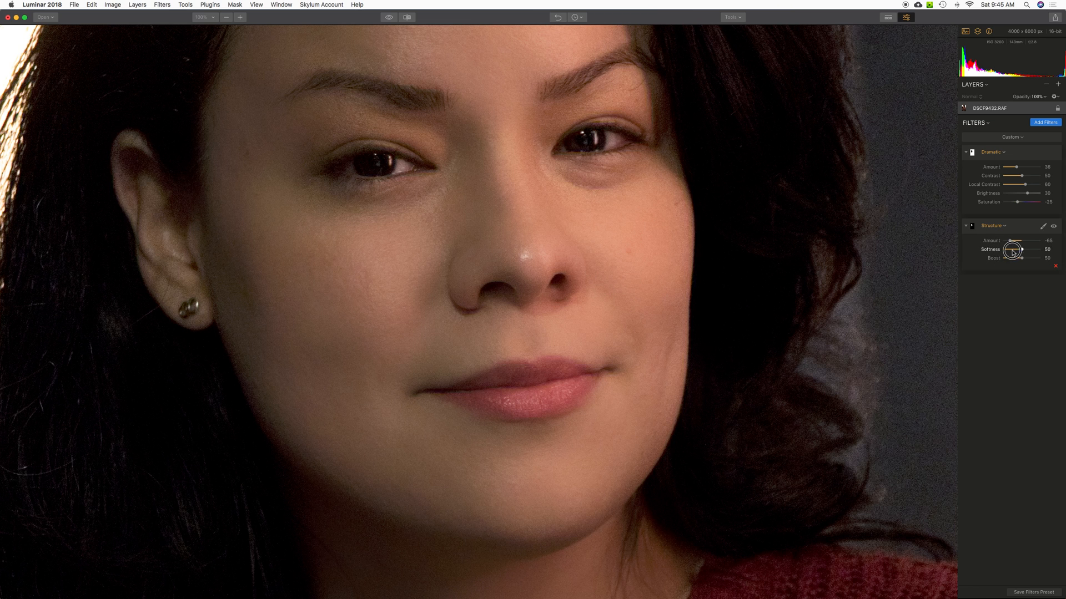
left_click_drag(1013, 252, 1008, 251)
key("super+0")
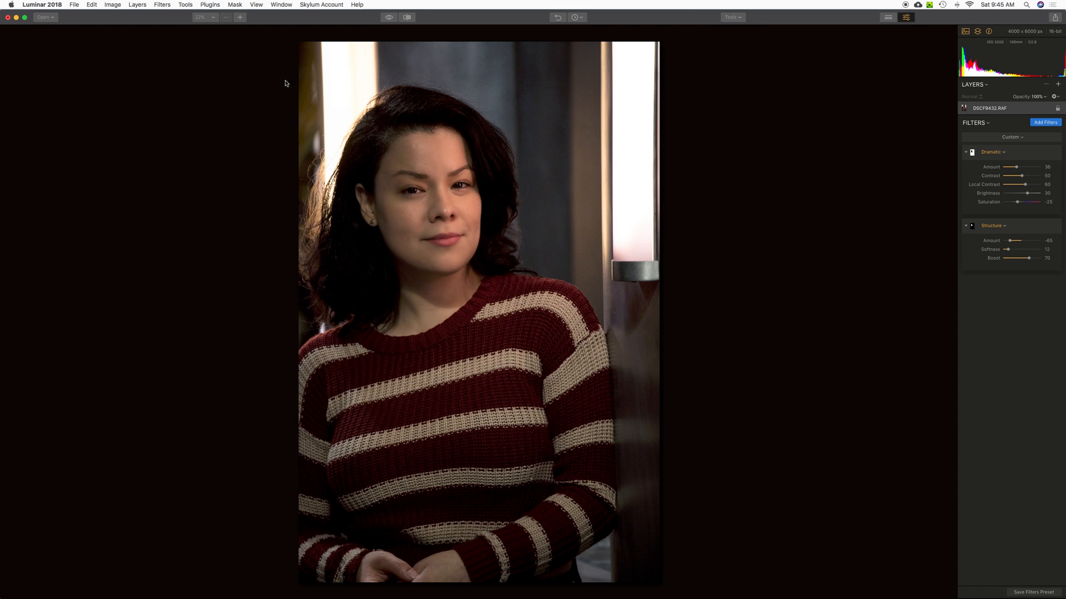
- Compare the filtered portrait with the original, then delete all filters from DSCF9432.RAF
left_click(390, 18)
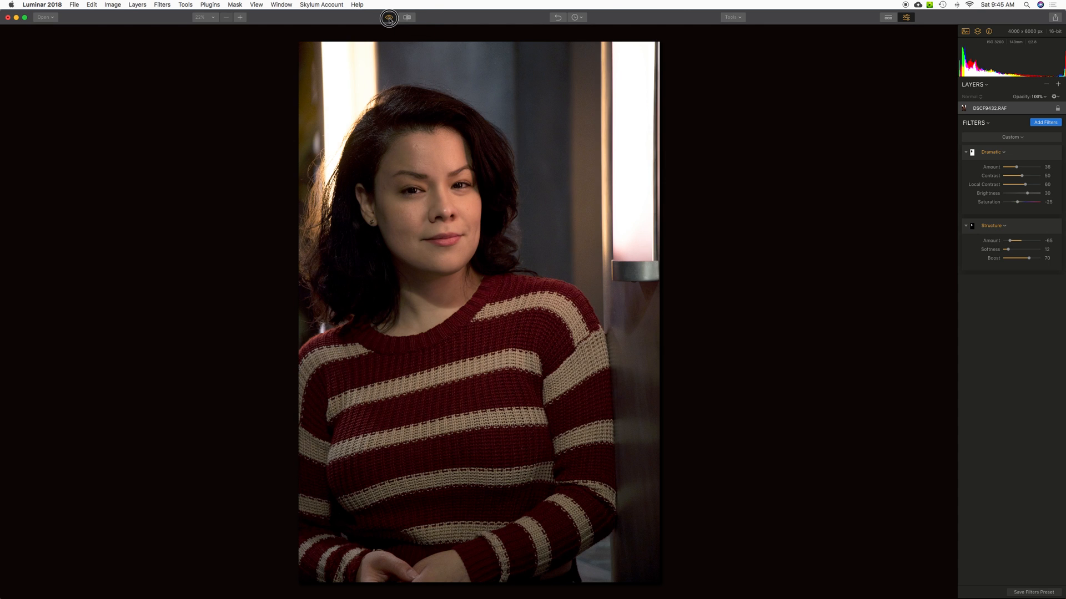
left_click(389, 18)
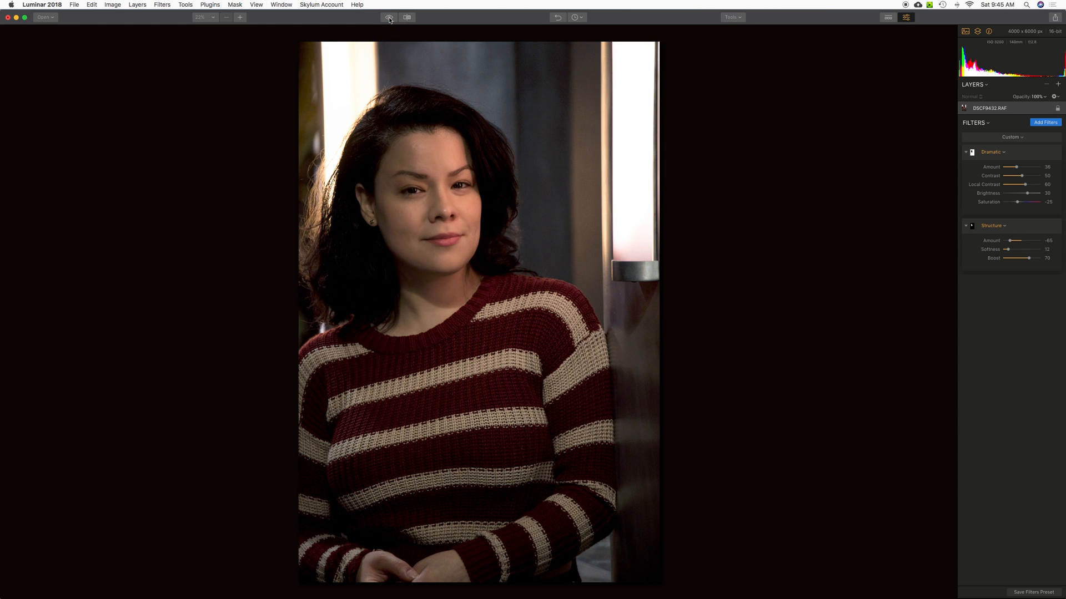
left_click(389, 18)
left_click(389, 19)
left_click(987, 123)
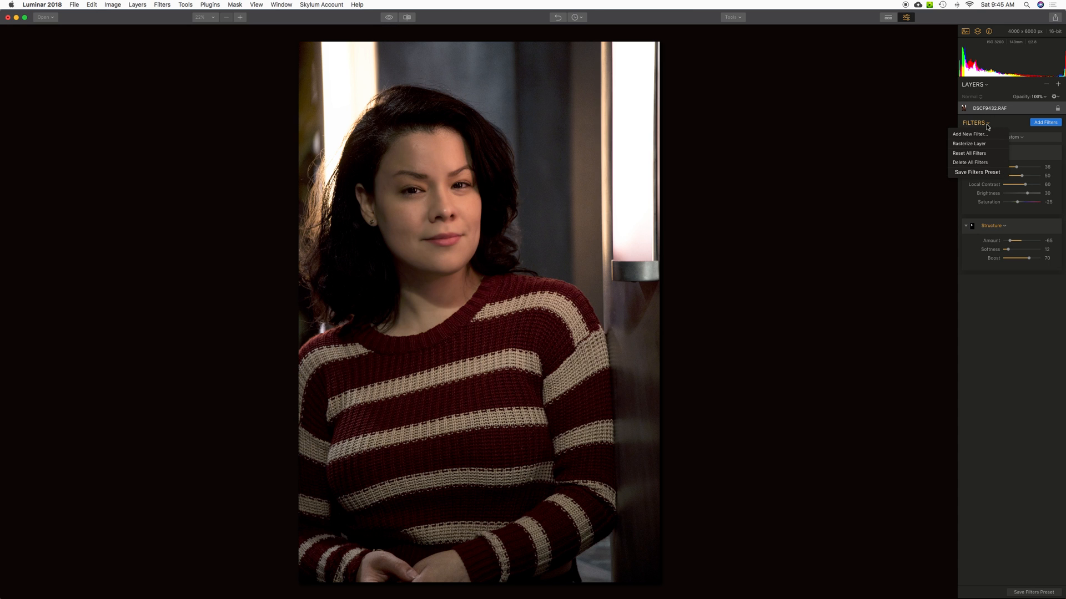
left_click(977, 163)
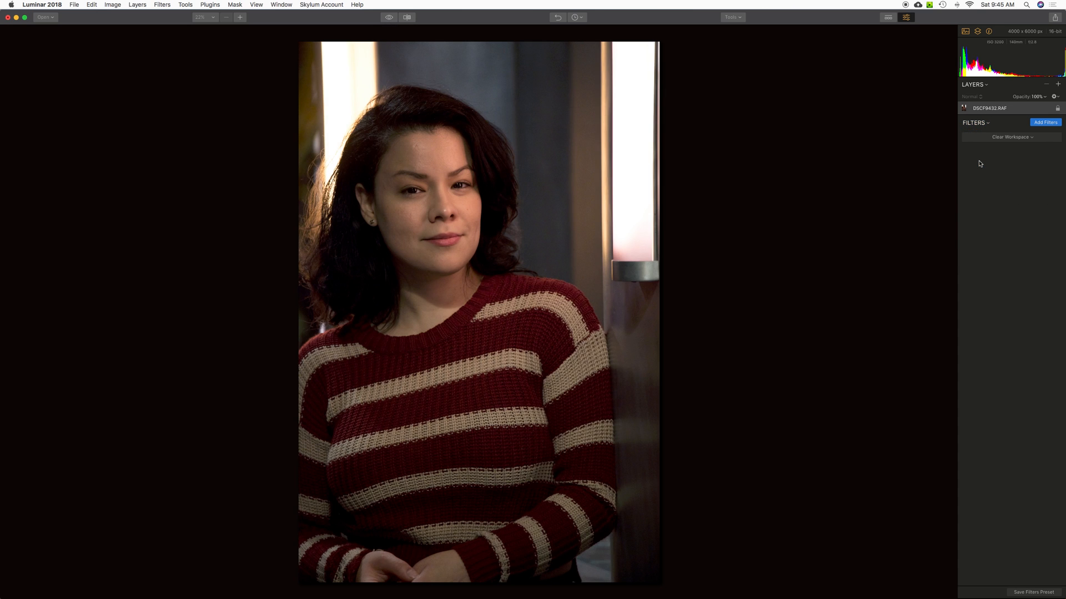
- Add the Clarity filter to the whole portrait with Amount set to 45
left_click(1040, 123)
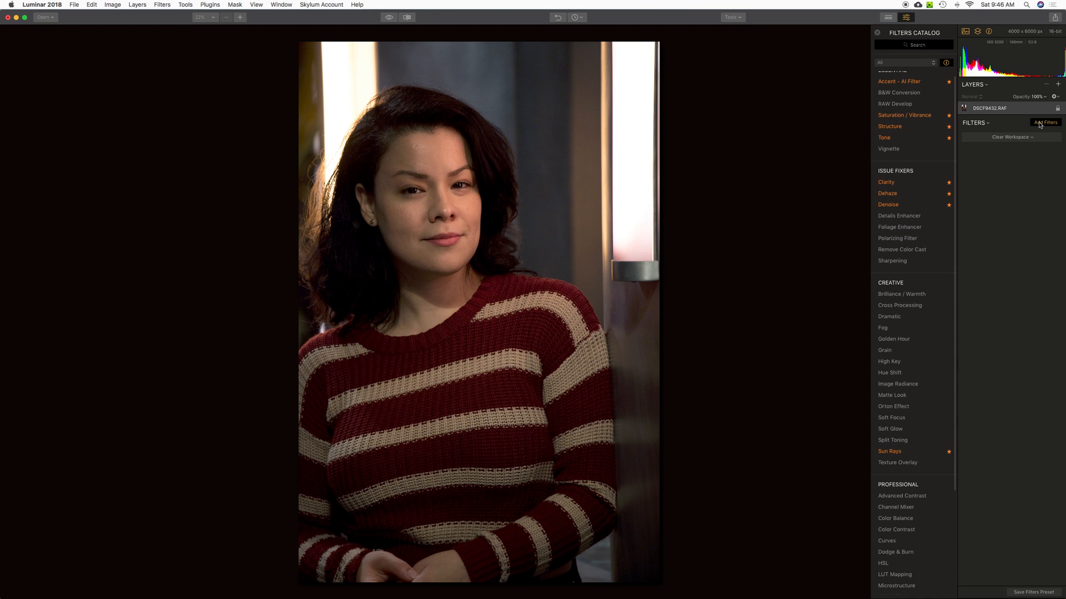
left_click(914, 187)
left_click_drag(1003, 167, 1020, 170)
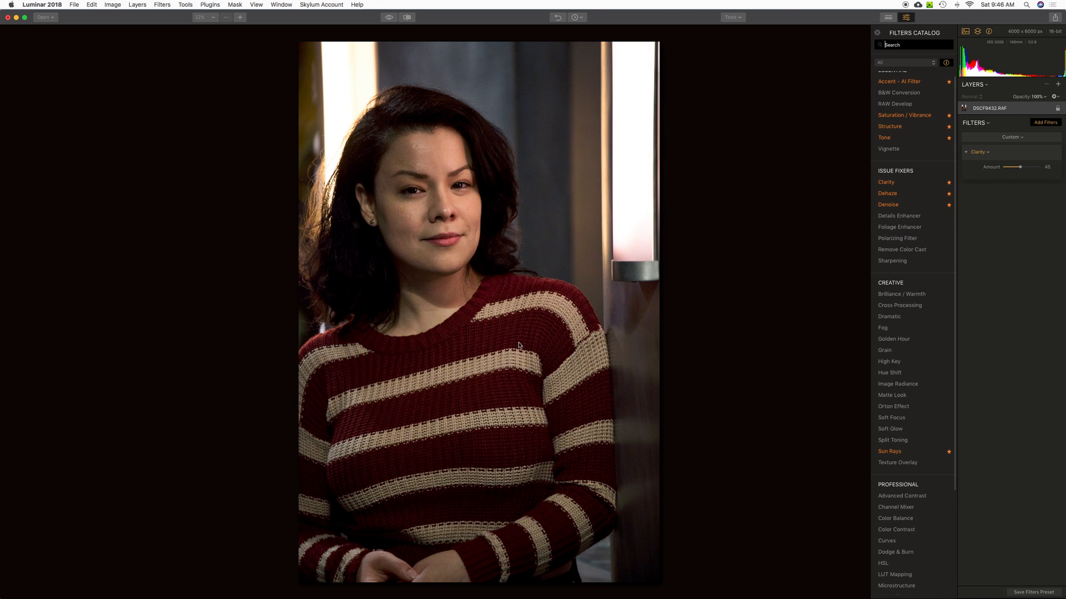
- Create a brush mask on the Clarity filter and erase the effect from the woman's face
left_click(1043, 152)
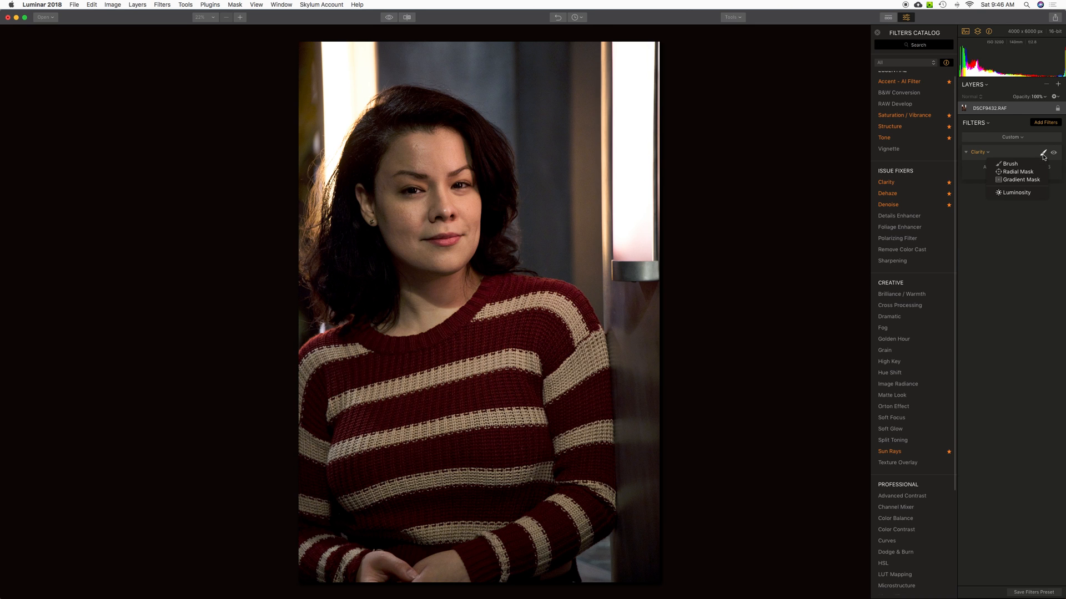
left_click(1026, 163)
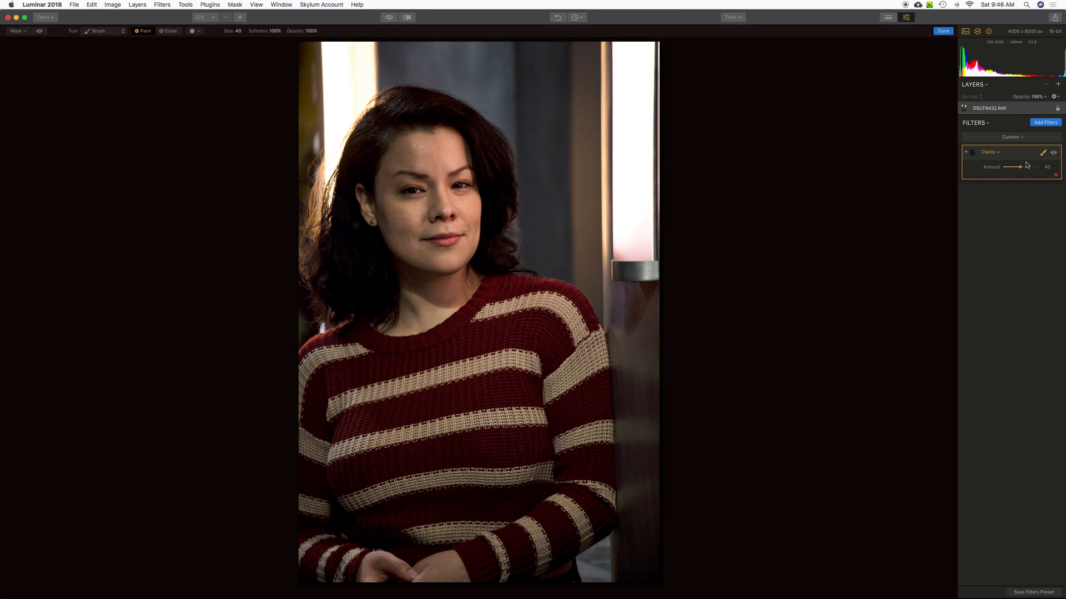
left_click(166, 31)
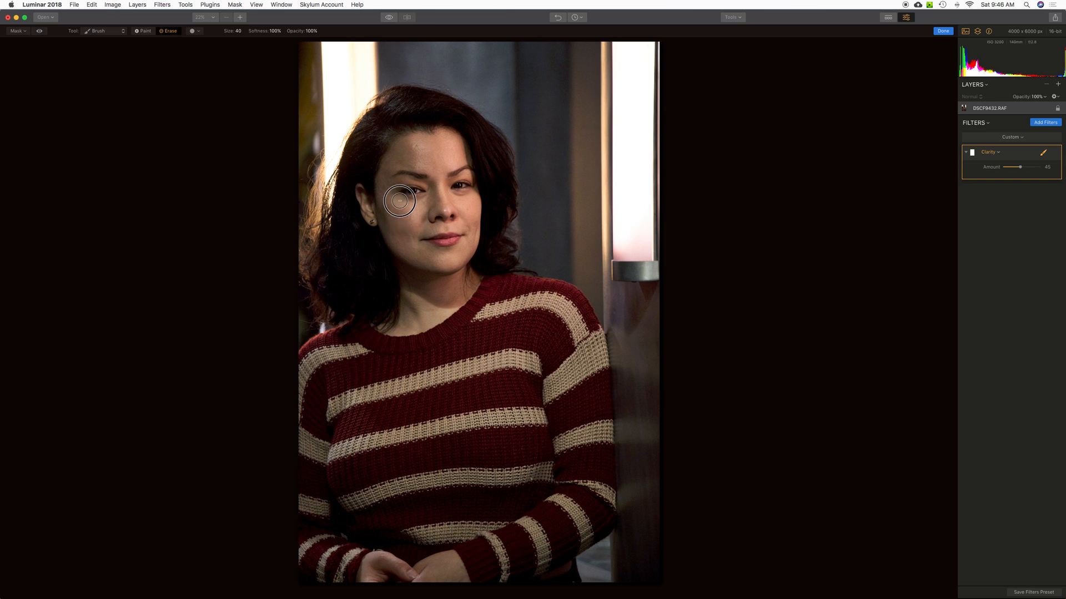
mouse_move(395, 227)
left_mouse_down()
mouse_move(419, 164)
mouse_move(412, 135)
mouse_move(397, 171)
mouse_move(405, 151)
mouse_move(406, 242)
mouse_move(432, 246)
mouse_move(415, 257)
mouse_move(427, 259)
mouse_move(416, 239)
mouse_move(419, 252)
mouse_move(431, 222)
mouse_move(405, 308)
mouse_move(437, 269)
mouse_move(429, 170)
mouse_move(399, 166)
mouse_move(414, 159)
mouse_move(412, 195)
mouse_move(448, 197)
left_mouse_up()
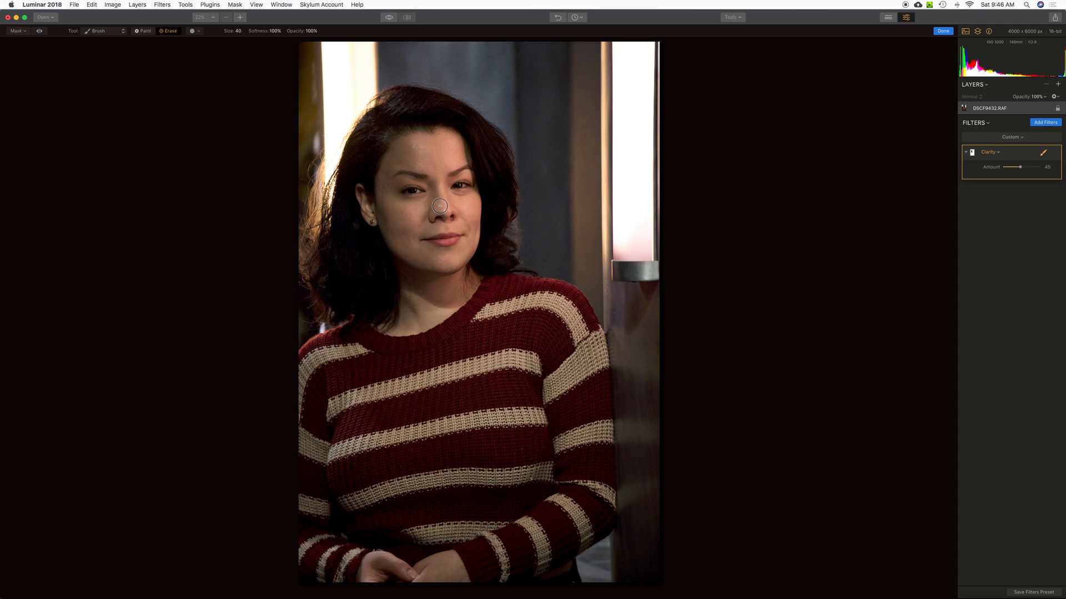
- Add a Structure filter alongside Clarity with Amount set to -48
left_click(1043, 123)
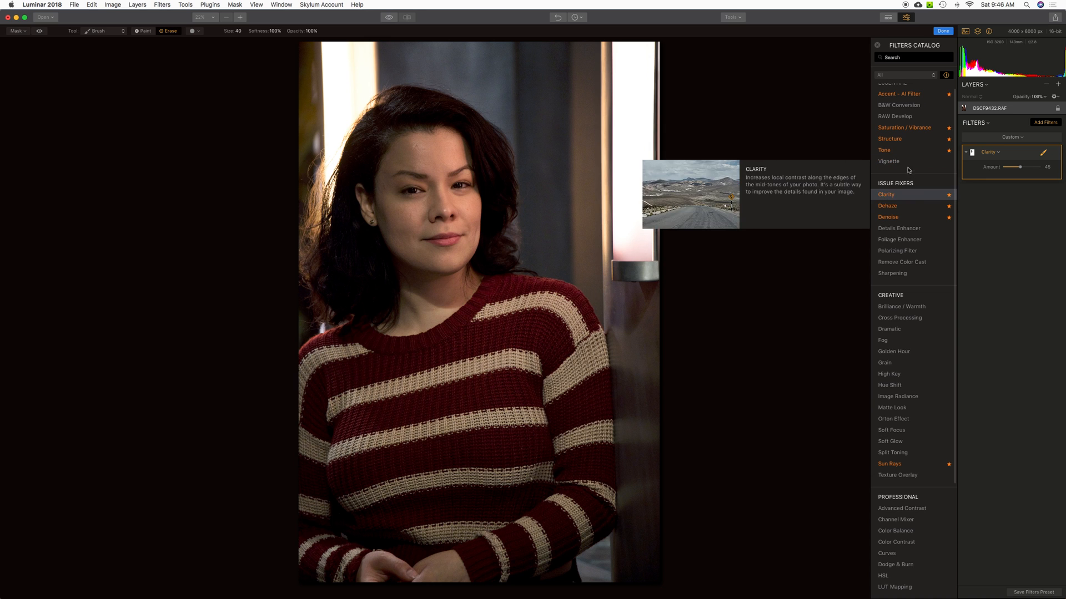
left_click(906, 139)
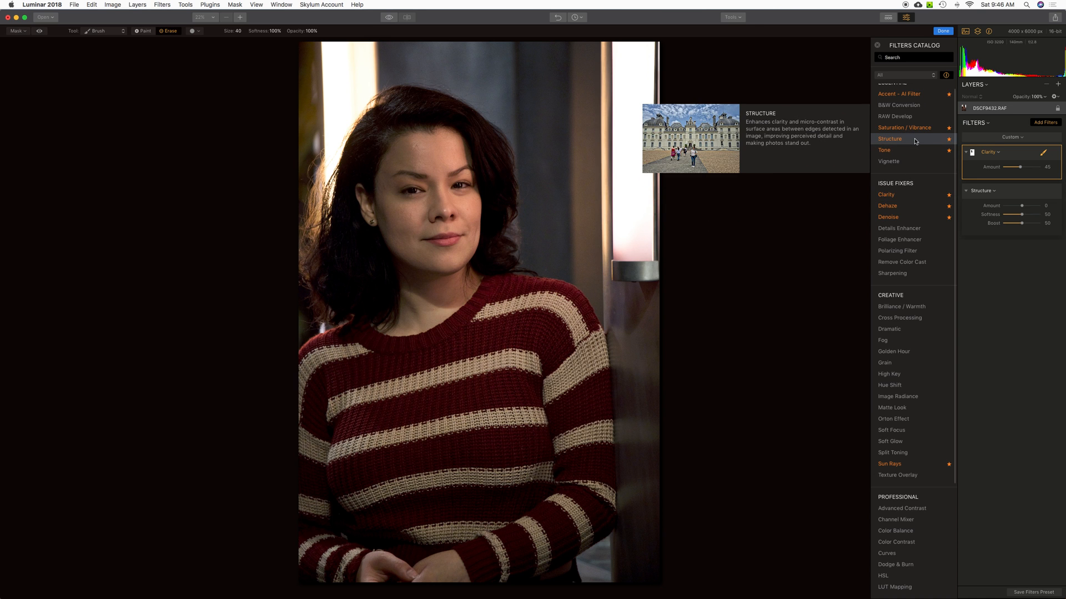
left_click(1012, 206)
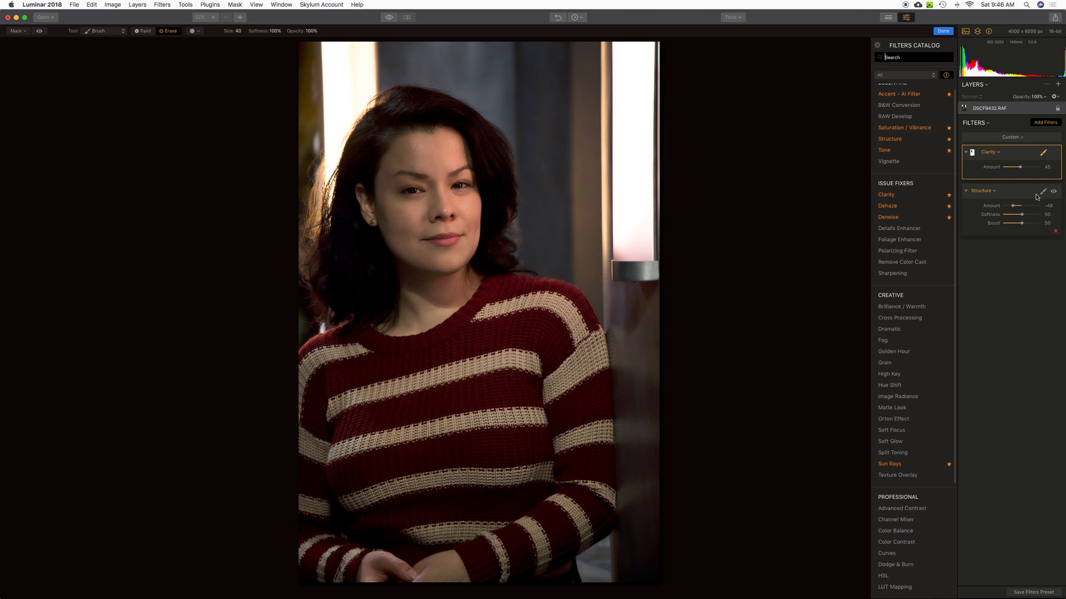
- Create a brush mask on the Structure filter and set the brush to paint the softening onto the face
left_click(1042, 192)
left_click(1041, 192)
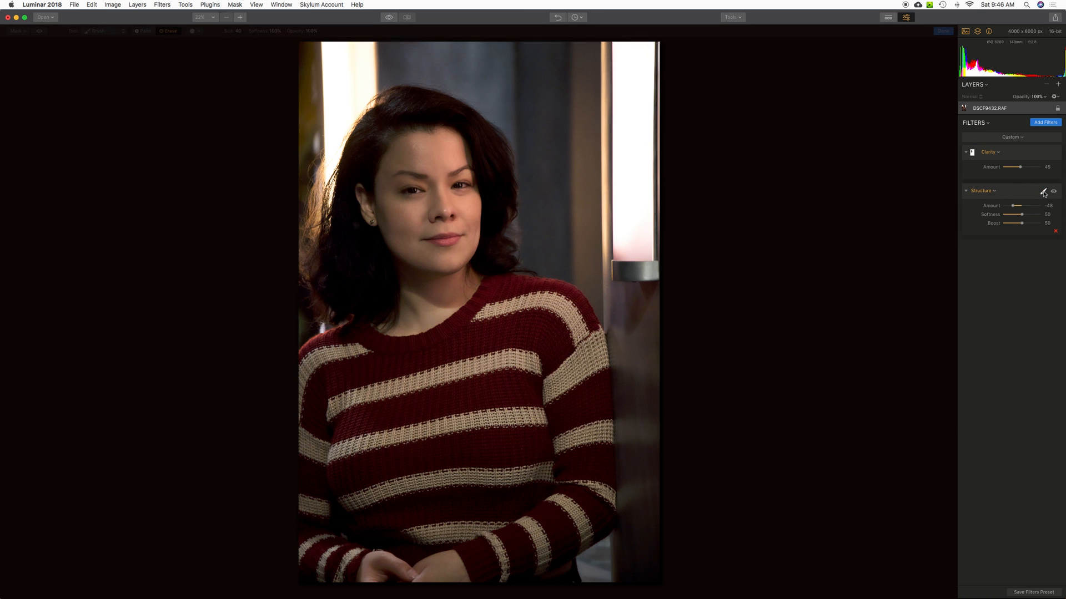
left_click(1043, 192)
left_click(1025, 202)
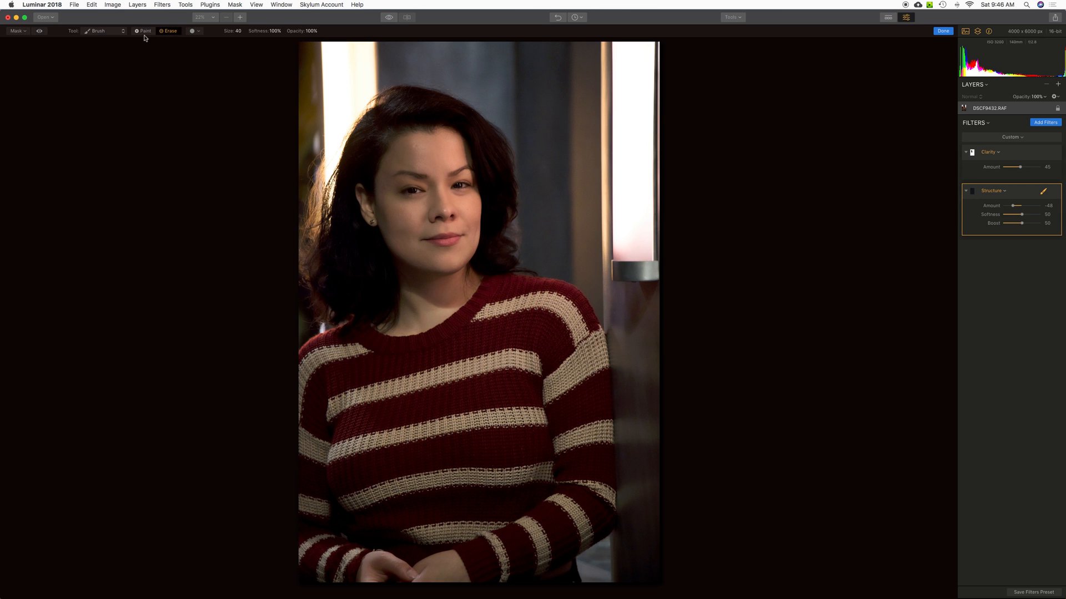
left_click(143, 32)
- Compare the Clarity and Structure edit with the original and delete all filters from the layer
left_click(389, 18)
left_click(986, 123)
left_click(981, 163)
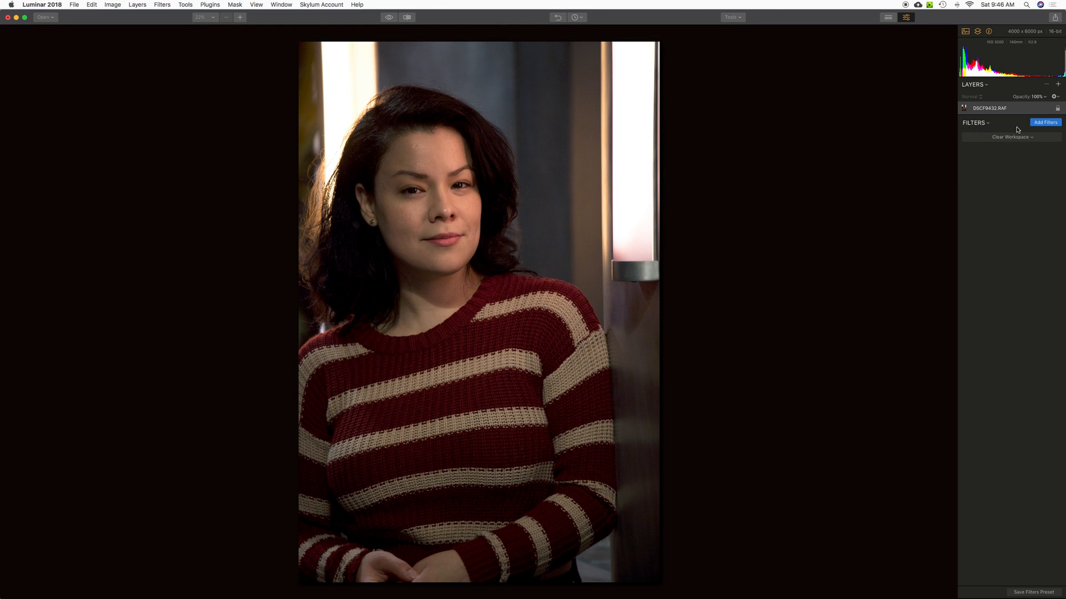
- Add the Details Enhancer filter with Small Details set to 51 and Medium Details to 48
left_click(1046, 122)
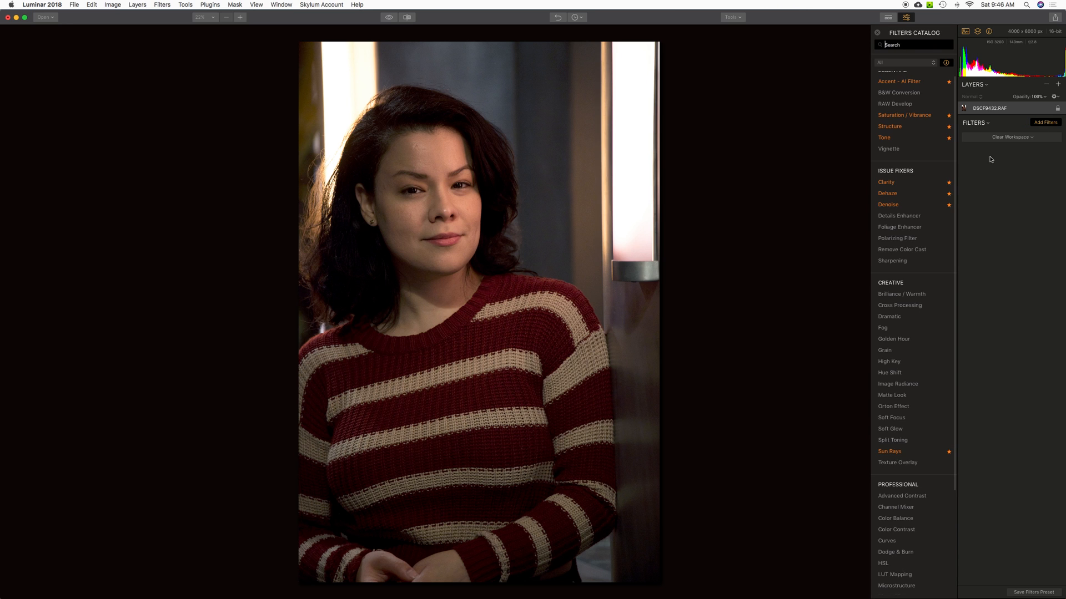
mouse_move(930, 195)
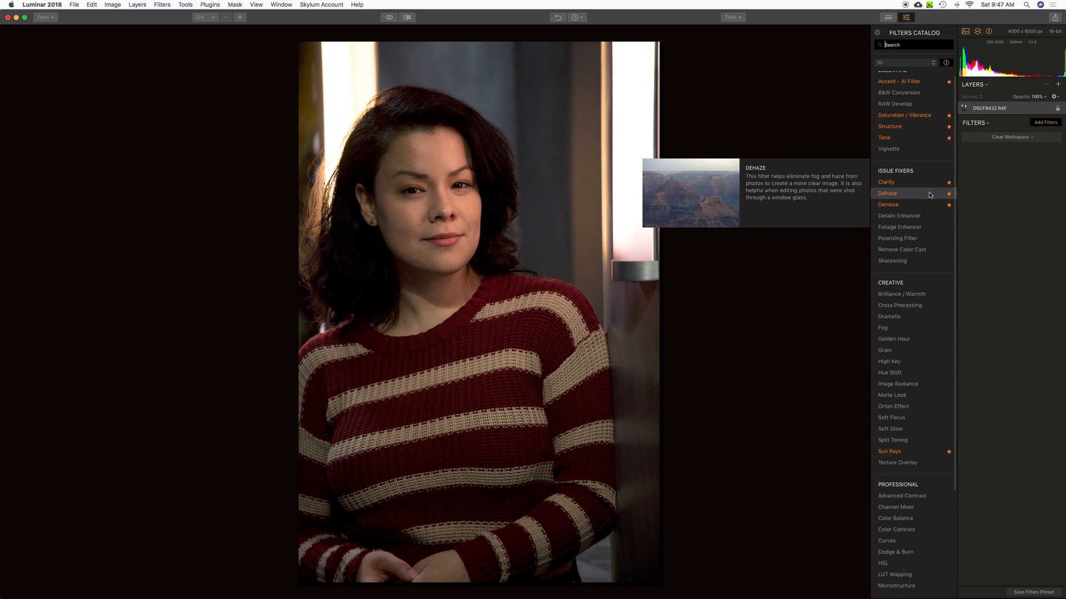
left_click(924, 220)
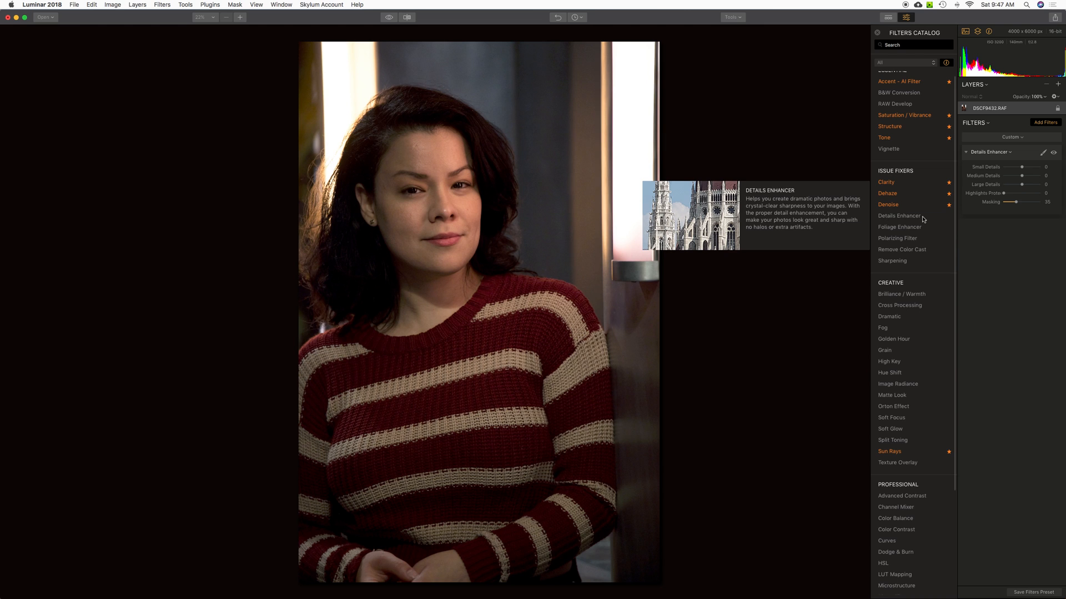
left_click(1031, 168)
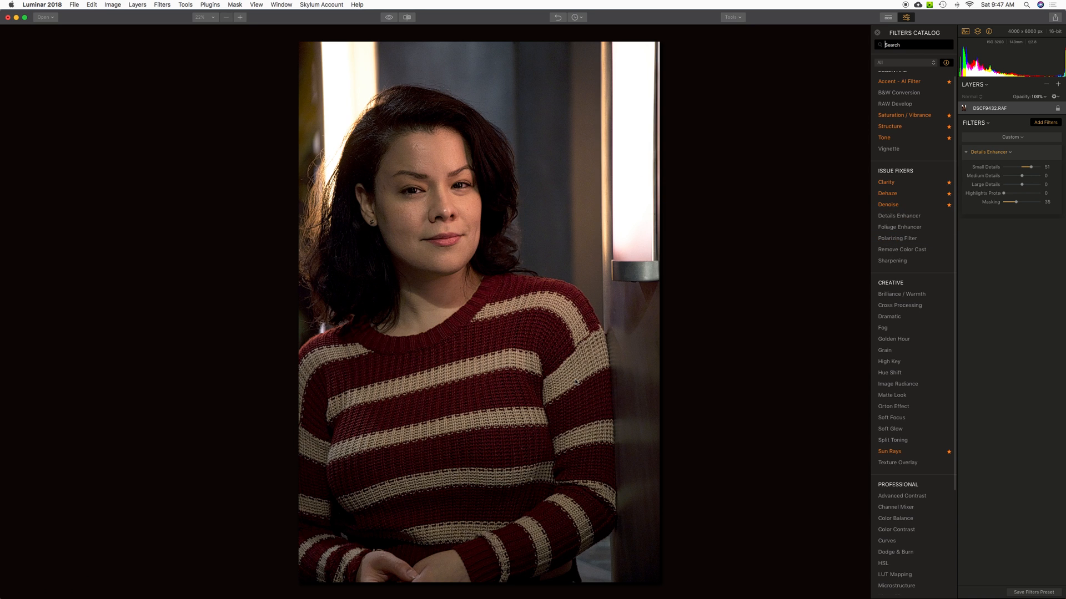
left_click(1030, 175)
- Create a brush mask on the Details Enhancer filter and erase the sharpening from the woman's face and neck
mouse_move(942, 234)
left_click(1043, 152)
left_click(1010, 164)
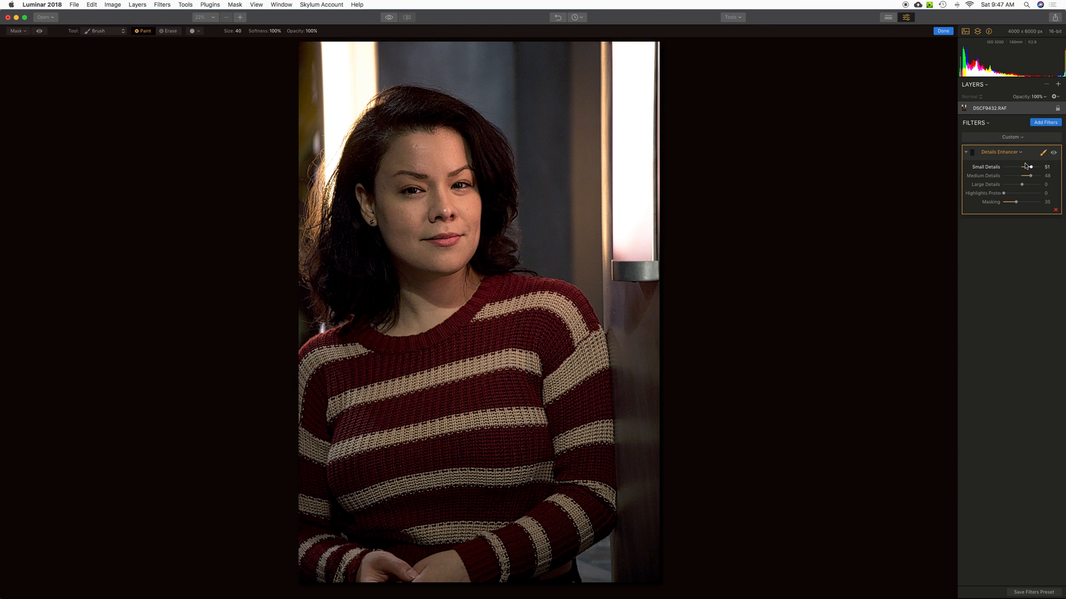
left_click(171, 31)
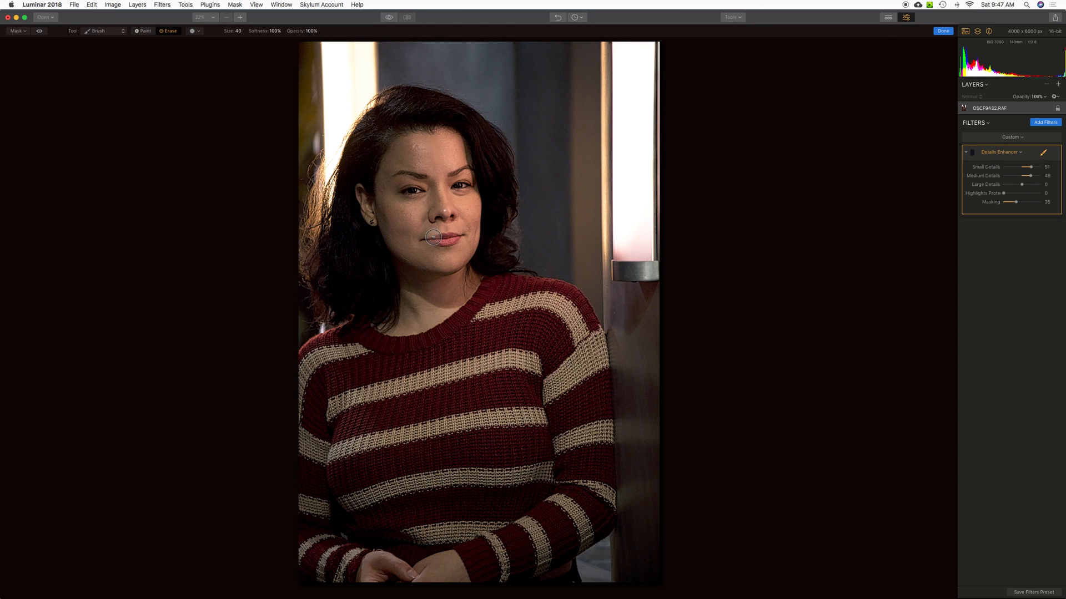
mouse_move(405, 156)
left_mouse_down()
mouse_move(425, 136)
mouse_move(437, 137)
mouse_move(430, 145)
mouse_move(456, 160)
mouse_move(441, 218)
mouse_move(466, 200)
mouse_move(460, 237)
mouse_move(423, 246)
mouse_move(449, 271)
mouse_move(419, 317)
mouse_move(462, 287)
mouse_move(414, 312)
mouse_move(406, 238)
mouse_move(420, 145)
mouse_move(392, 174)
mouse_move(398, 214)
mouse_move(418, 262)
mouse_move(442, 286)
left_mouse_up()
key("bracketleft")
left_click(1049, 122)
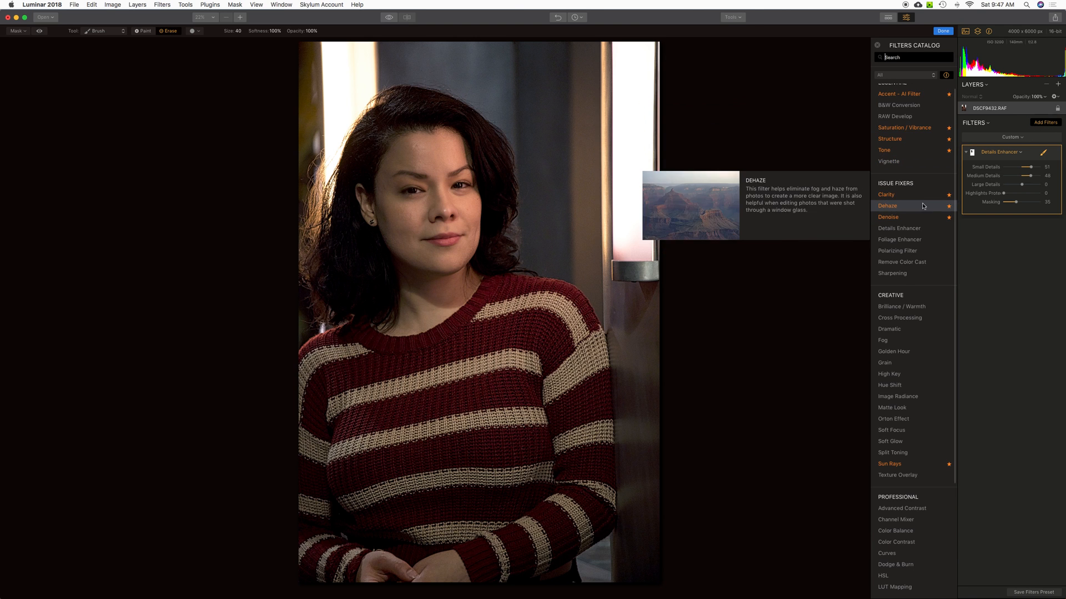
left_click(923, 139)
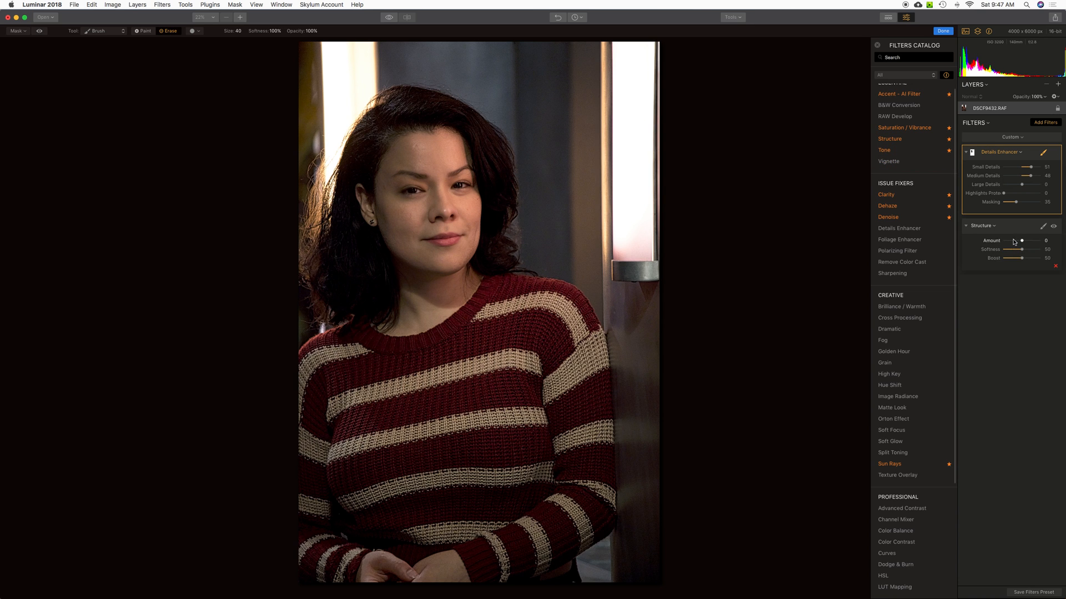
left_click(1055, 266)
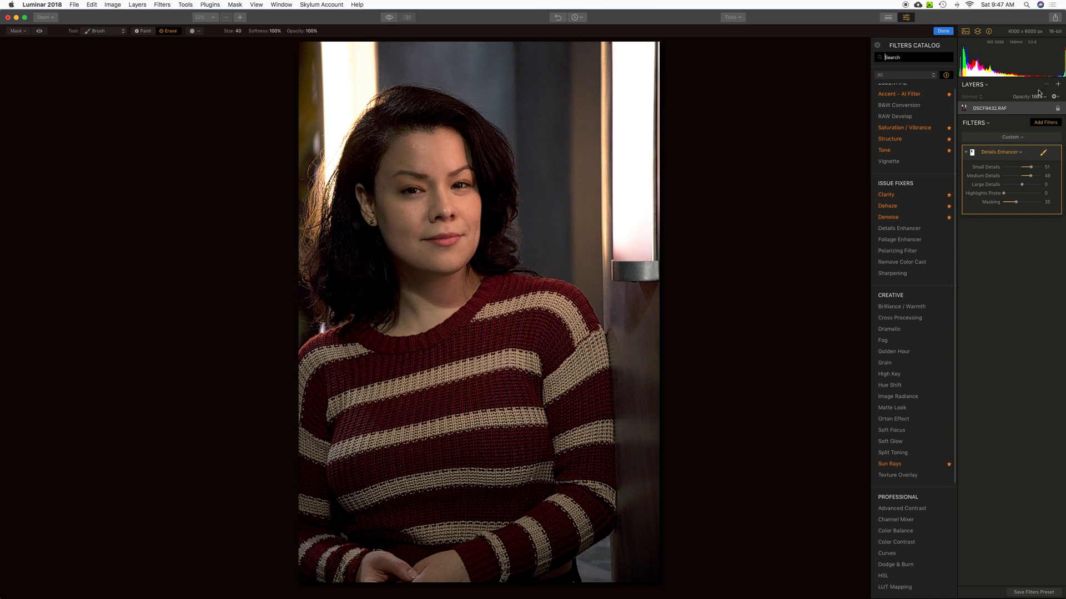
- Add a new adjustment layer above DSCF9432.RAF
left_click(1058, 85)
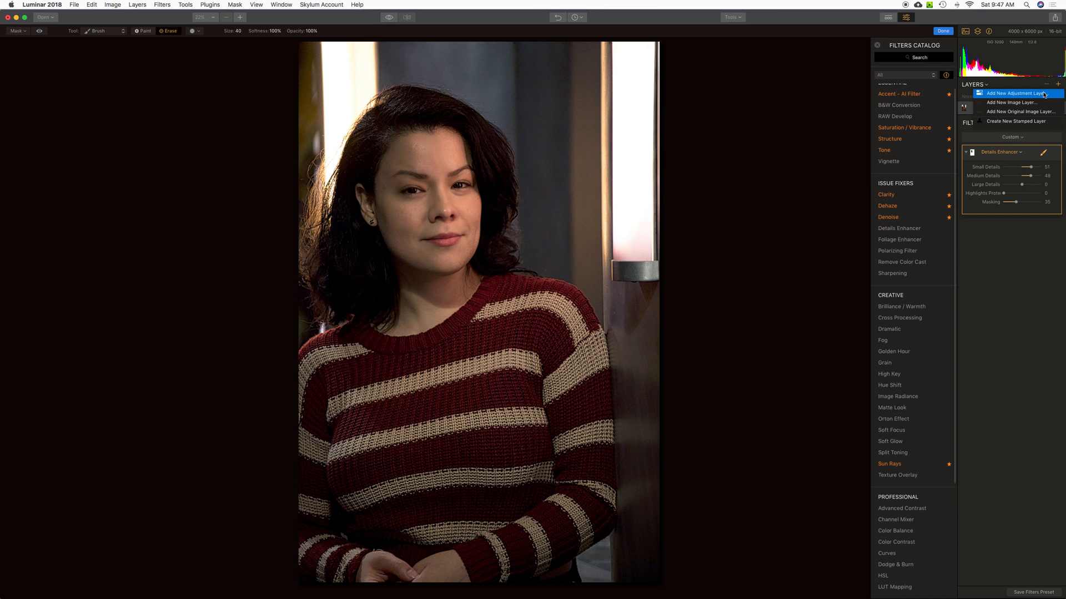
left_click(1042, 94)
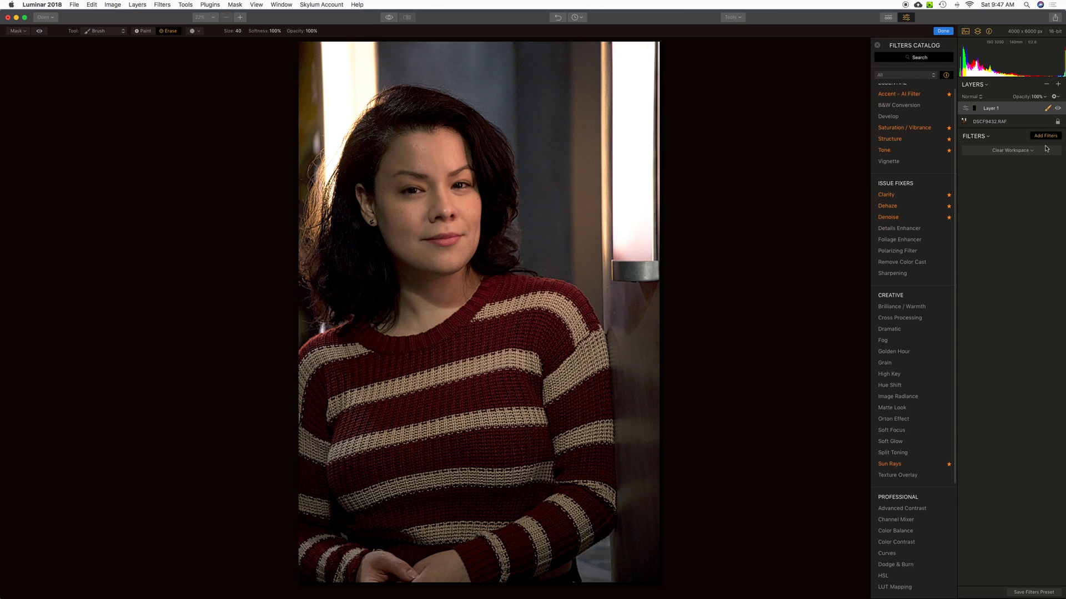
mouse_move(925, 192)
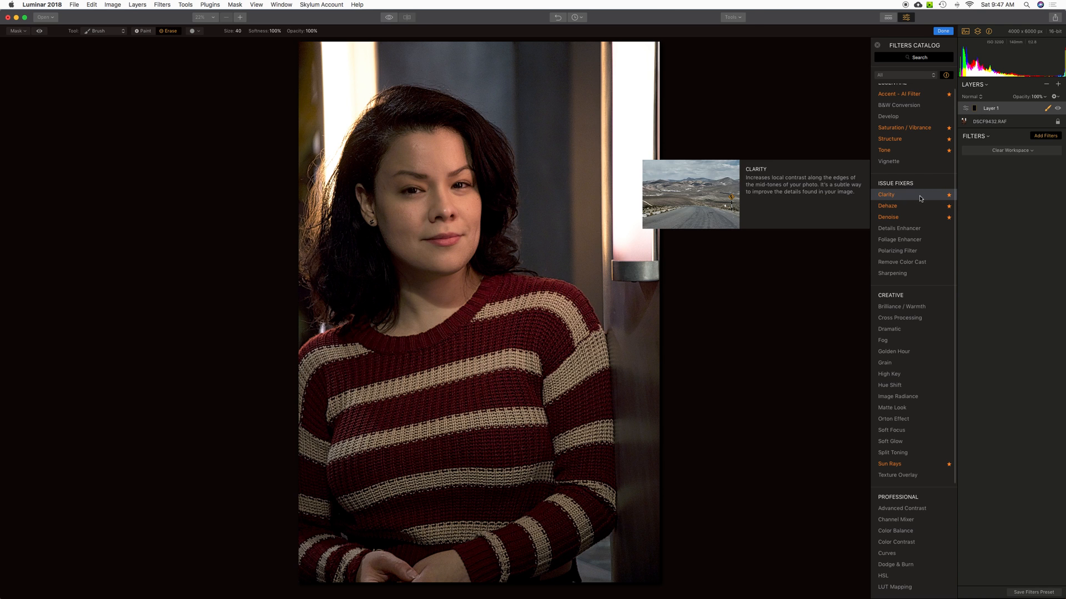
- Add a Structure filter to Layer 1 and set its Amount to -57
left_click(911, 140)
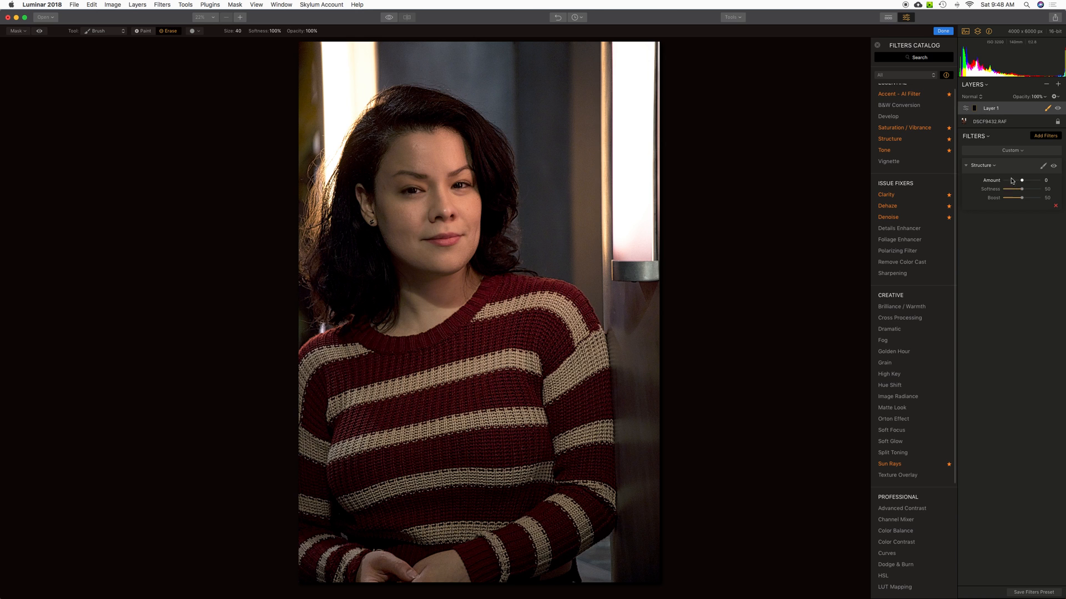
left_click(1003, 123)
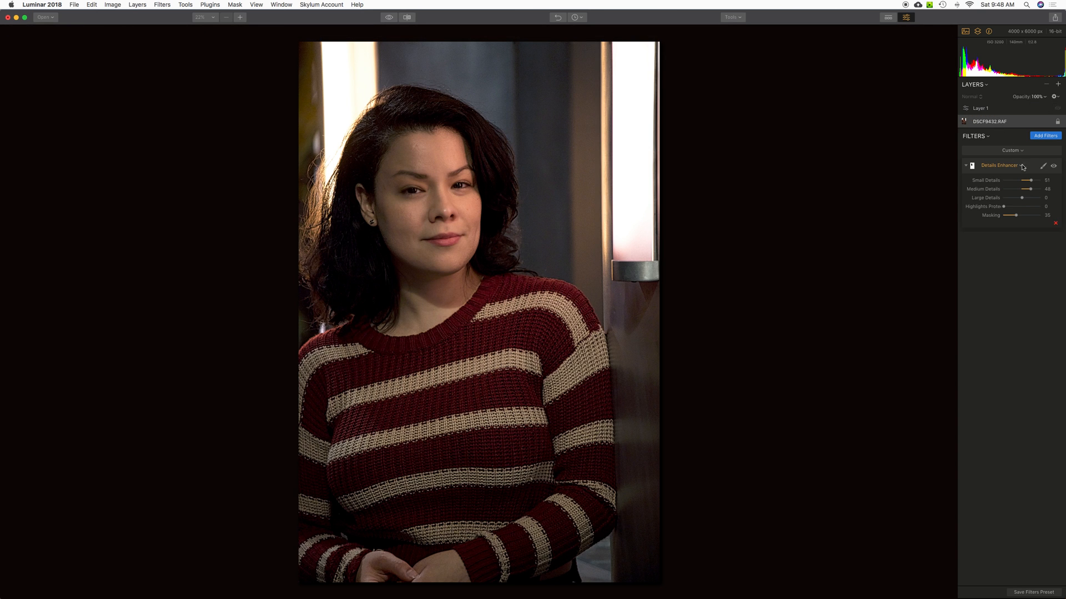
left_click(997, 111)
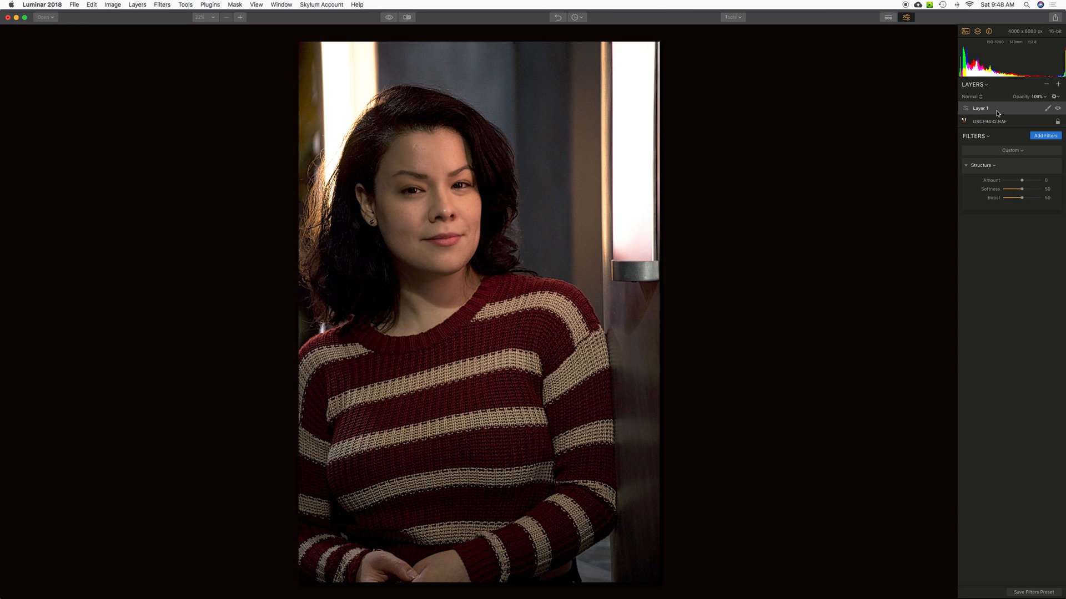
left_click(1012, 181)
- Create a brush mask on Layer 1 and paint the softening effect onto the woman's facial skin
mouse_move(1051, 166)
left_click(1045, 109)
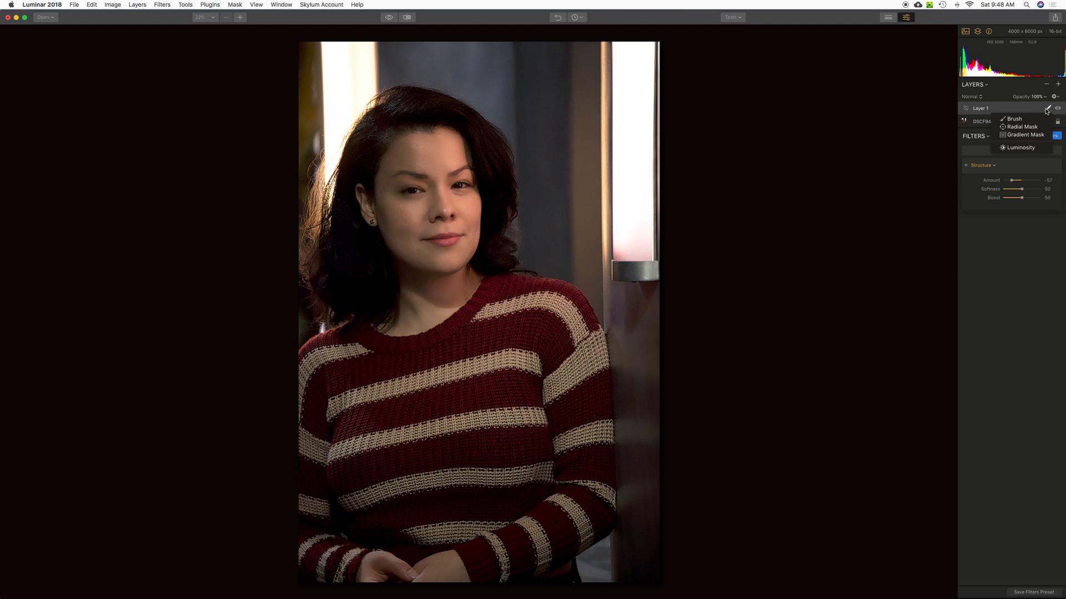
left_click(1014, 119)
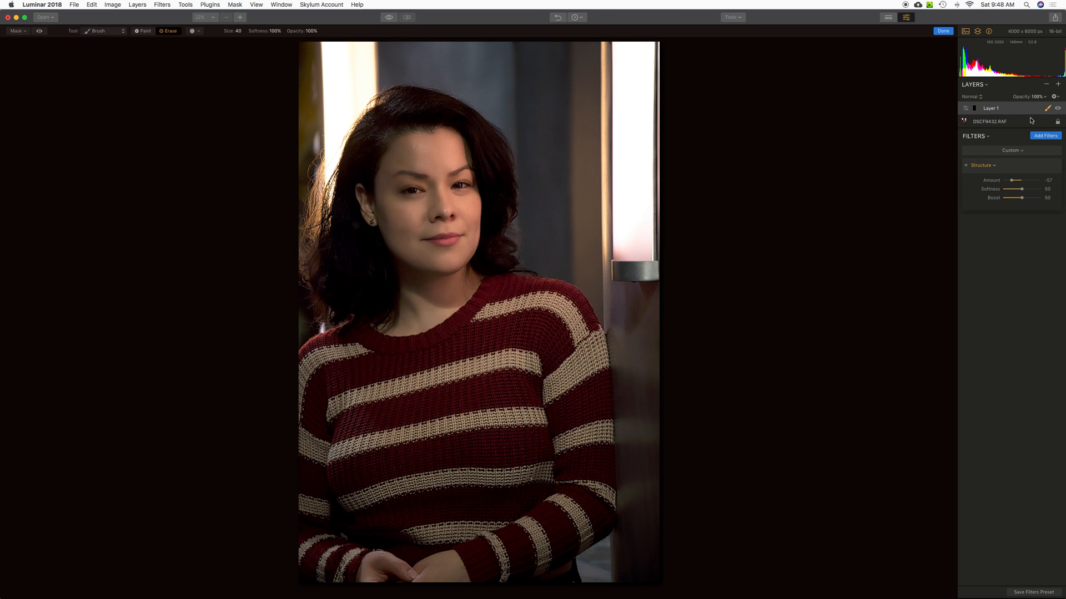
left_click(147, 32)
mouse_move(403, 239)
left_mouse_down()
mouse_move(382, 205)
mouse_move(400, 215)
mouse_move(390, 215)
mouse_move(400, 193)
mouse_move(427, 160)
mouse_move(436, 176)
mouse_move(451, 165)
mouse_move(434, 203)
mouse_move(455, 208)
mouse_move(460, 234)
mouse_move(467, 224)
mouse_move(452, 228)
mouse_move(469, 228)
mouse_move(437, 257)
mouse_move(471, 255)
mouse_move(419, 302)
mouse_move(423, 287)
mouse_move(451, 300)
mouse_move(460, 283)
mouse_move(427, 272)
left_mouse_up()
- Rename Layer 1 as "skin smoothing"
double_click(992, 109)
type("skin smoothing")
key("Return")
- Try the skin smoothing layer at lower and full strength, and set its opacity to 68%
left_click(1044, 98)
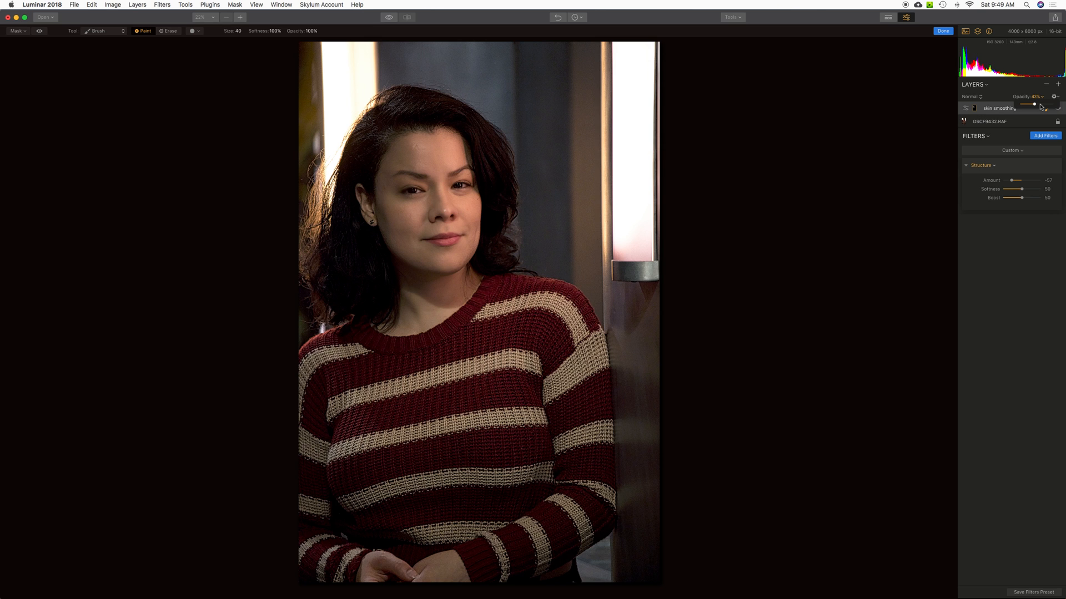
left_click(1040, 104)
left_click(1044, 98)
left_click_drag(1031, 103, 1020, 105)
left_click_drag(1021, 106, 1058, 106)
left_click_drag(1058, 108, 1044, 106)
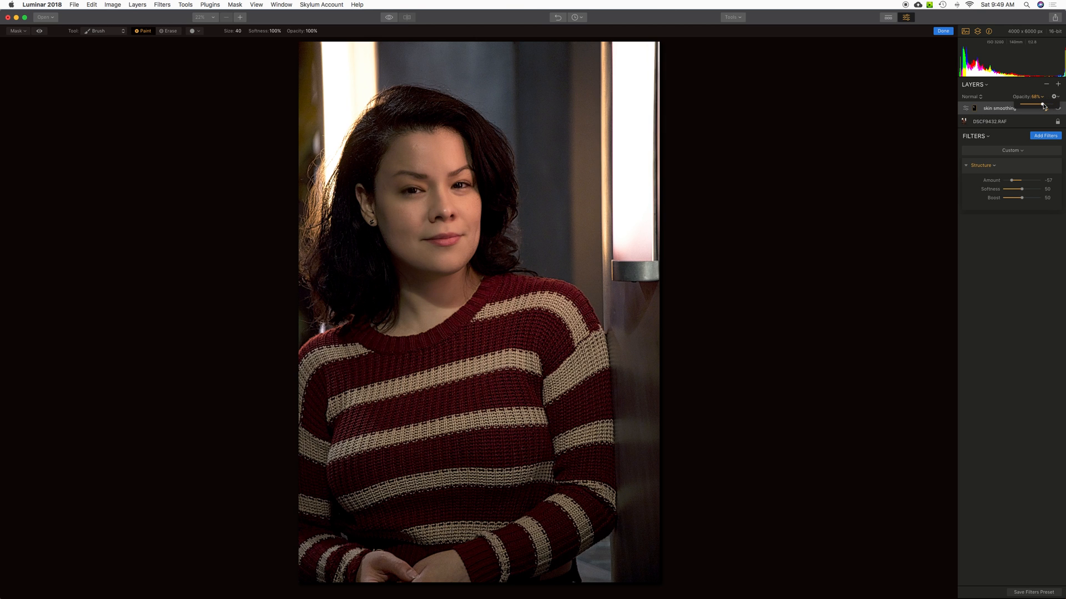